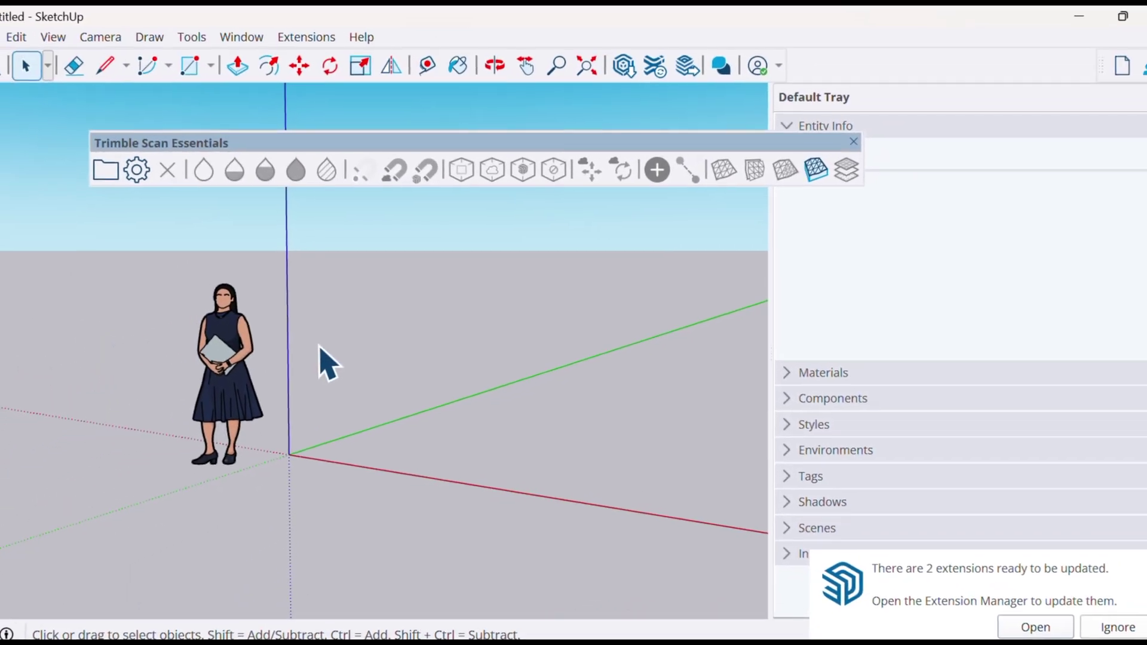
pyautogui.scroll(5, 330, 362)
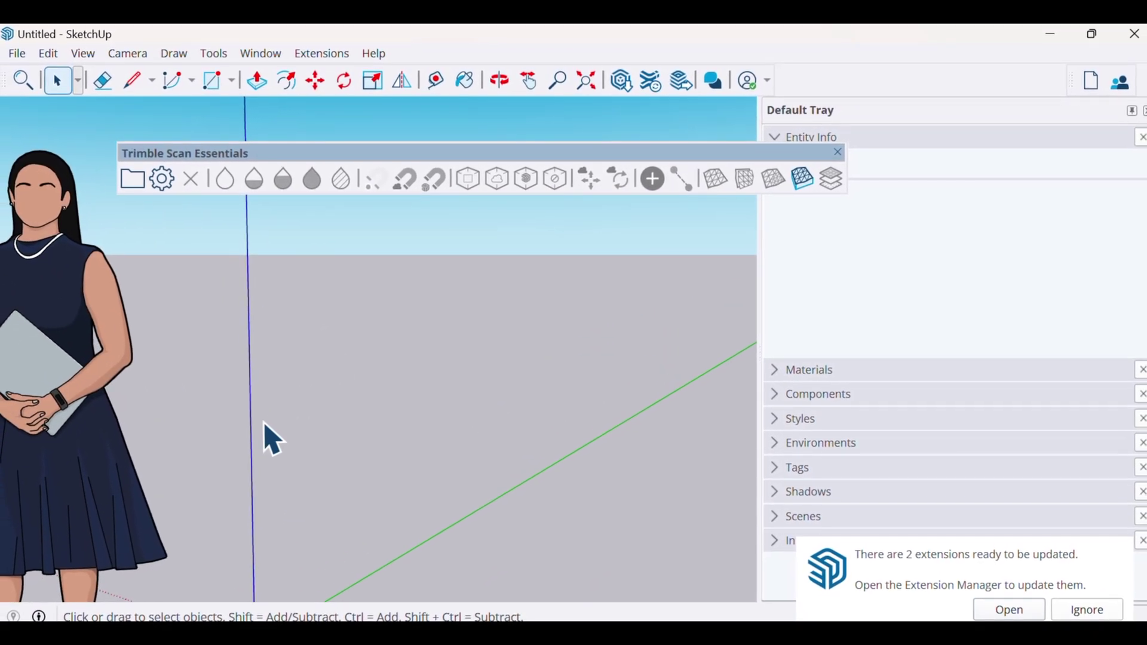
pyautogui.scroll(-3, 272, 438)
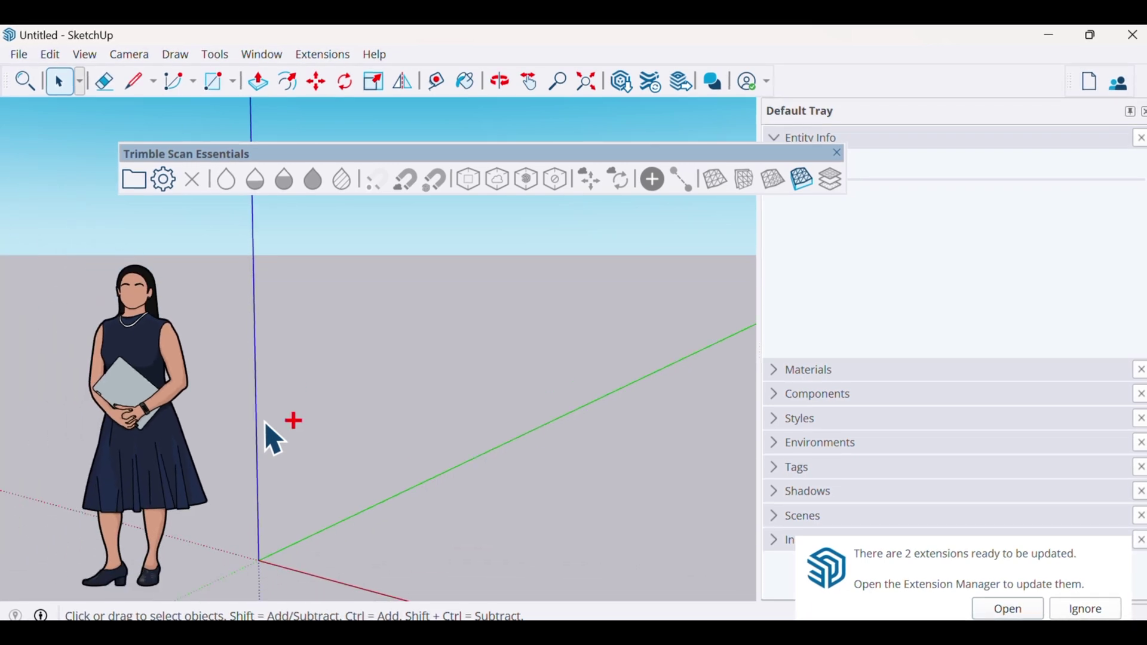
pyautogui.scroll(-2, 272, 437)
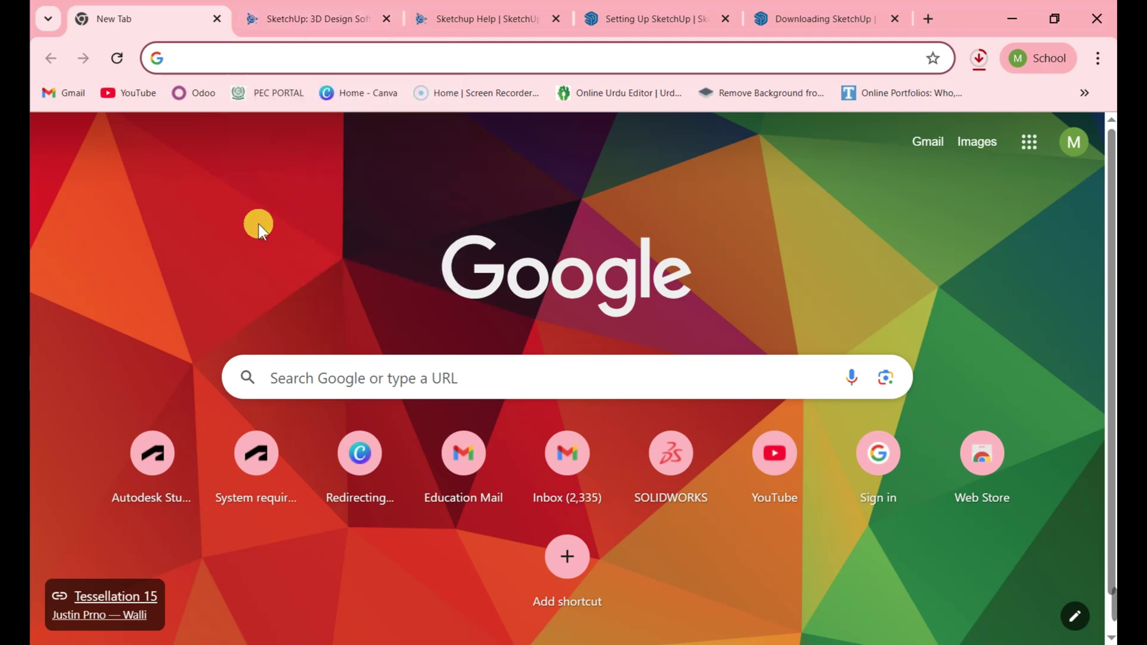
pyautogui.write('sketchup')
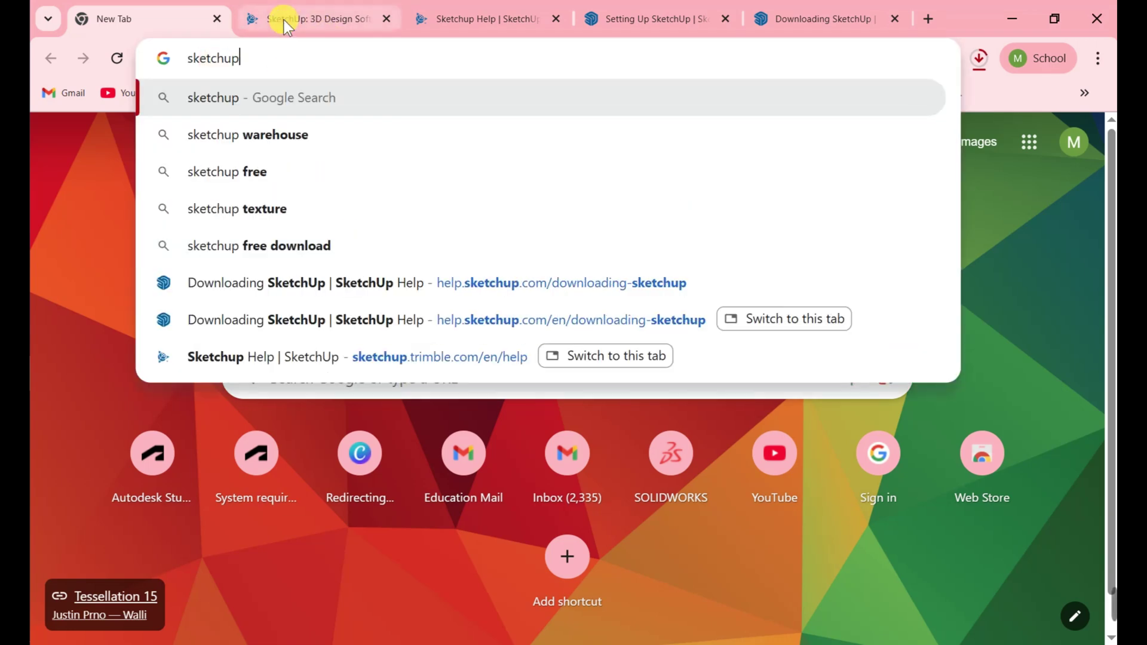
# Reach the SketchUp Help Center from a 'sketchup' search via sketchup.trimble.com's Resources > Support menu.
pyautogui.press('Return')
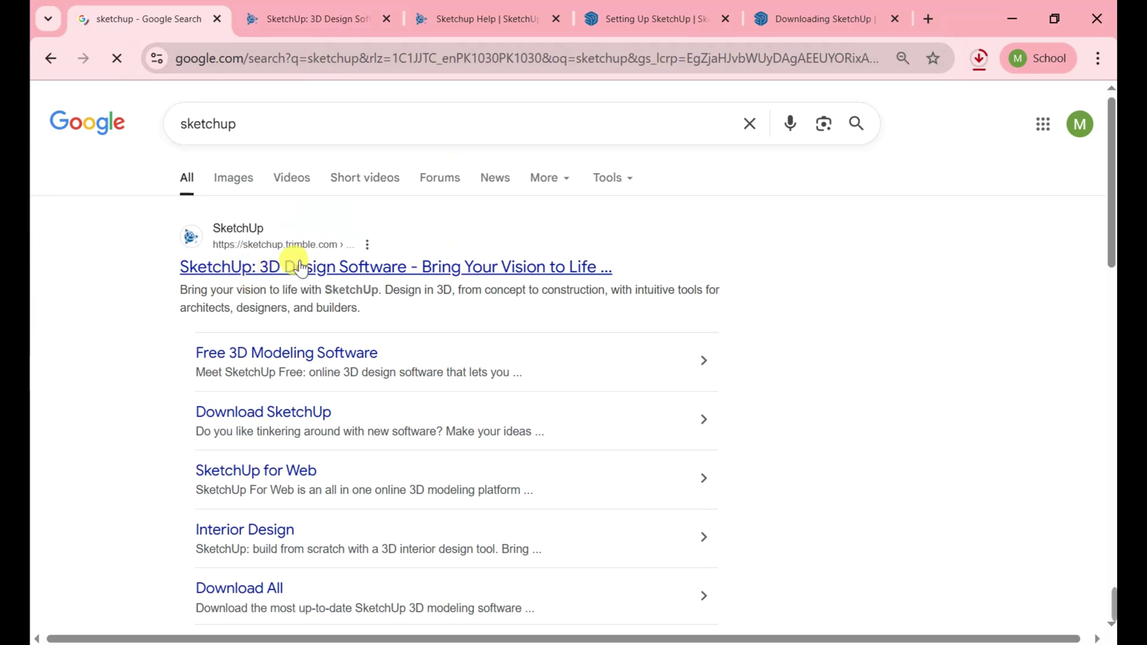
pyautogui.click(300, 266)
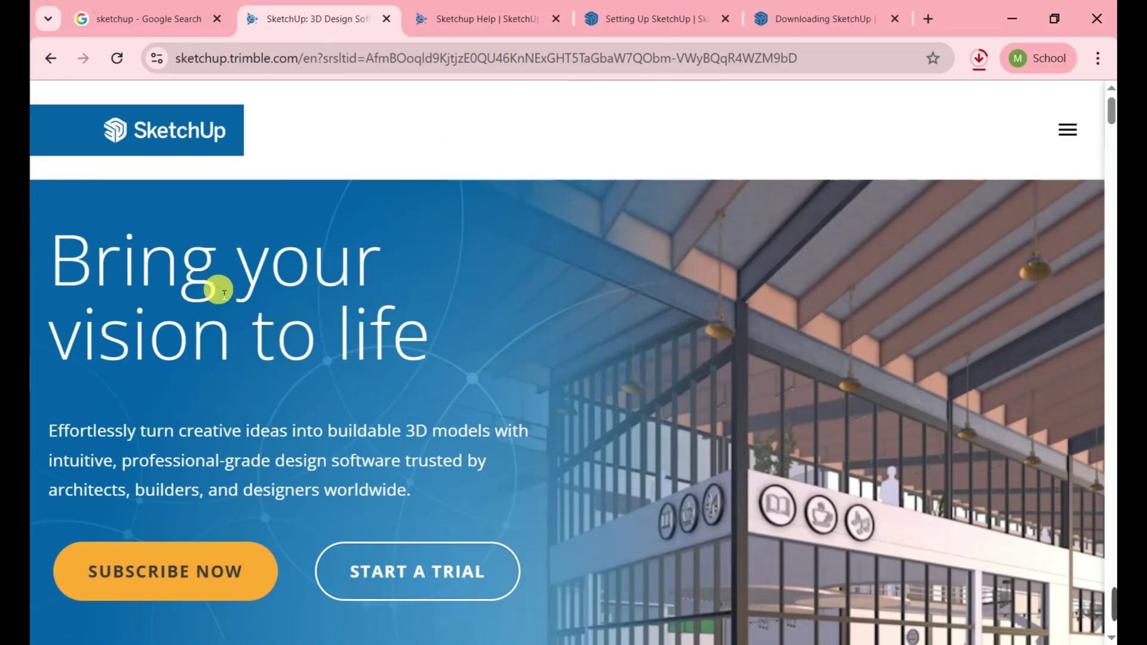
pyautogui.click(1068, 131)
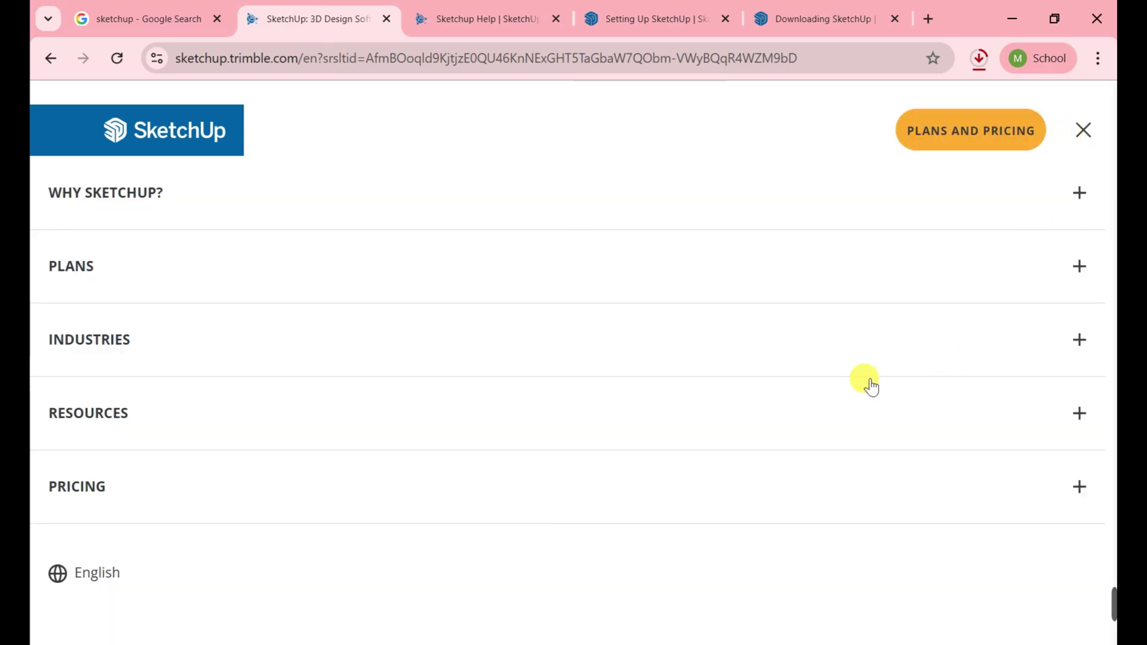
pyautogui.click(206, 413)
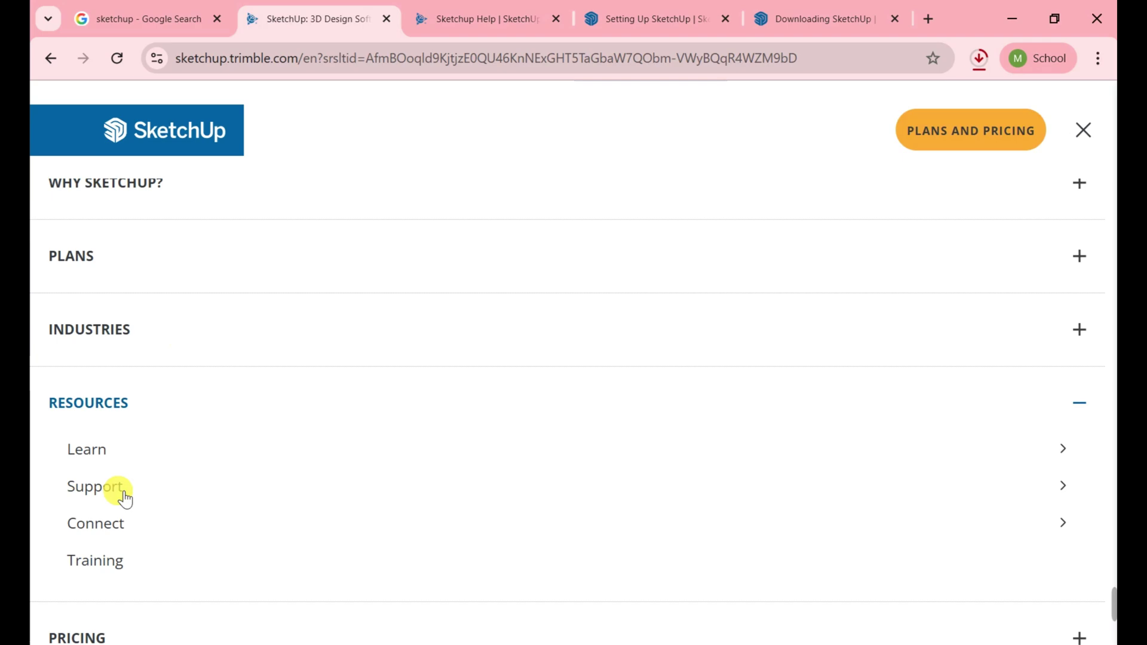
pyautogui.click(111, 500)
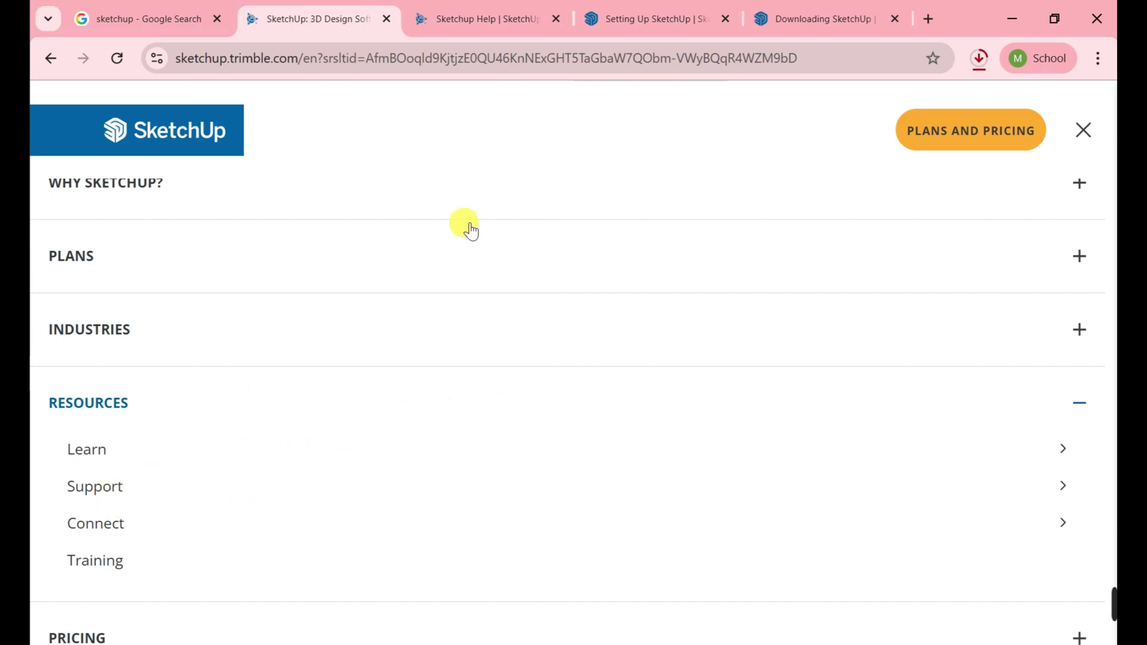
pyautogui.scroll(-1, 430, 325)
pyautogui.scroll(-1, 431, 327)
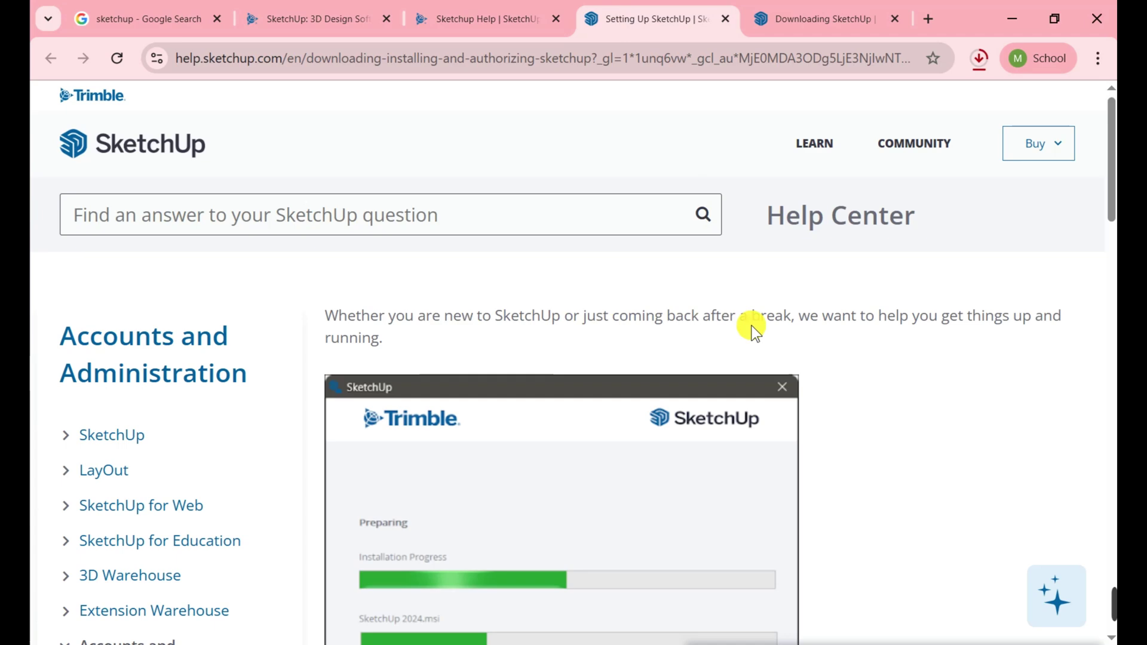
pyautogui.scroll(-5, 577, 357)
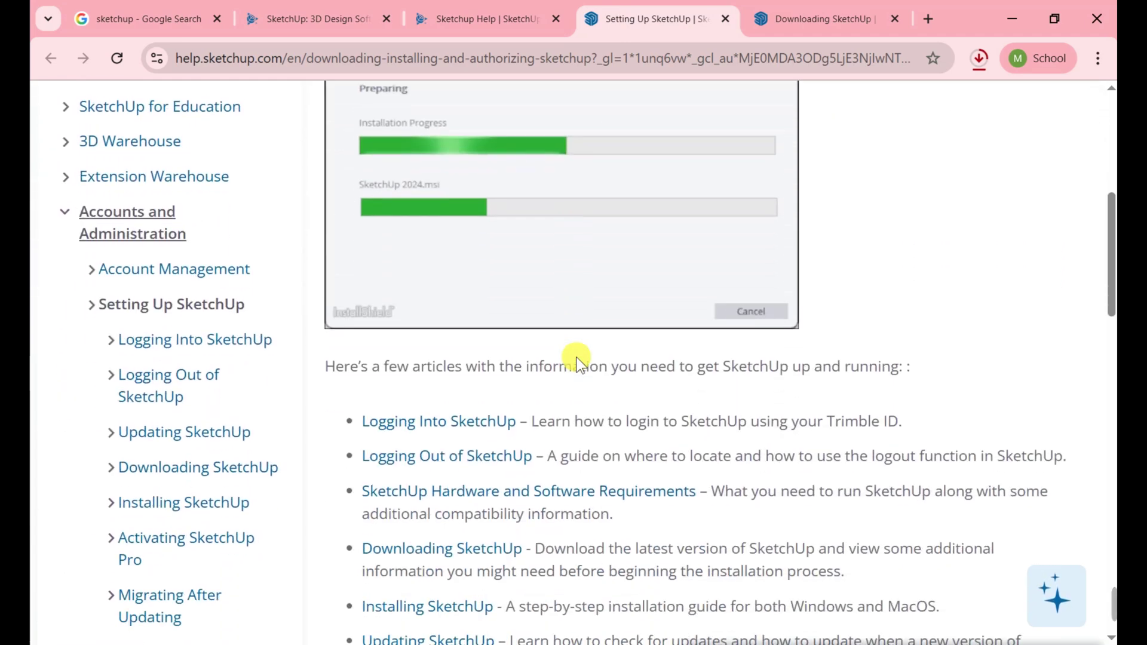
pyautogui.scroll(1, 577, 357)
pyautogui.scroll(-2, 577, 357)
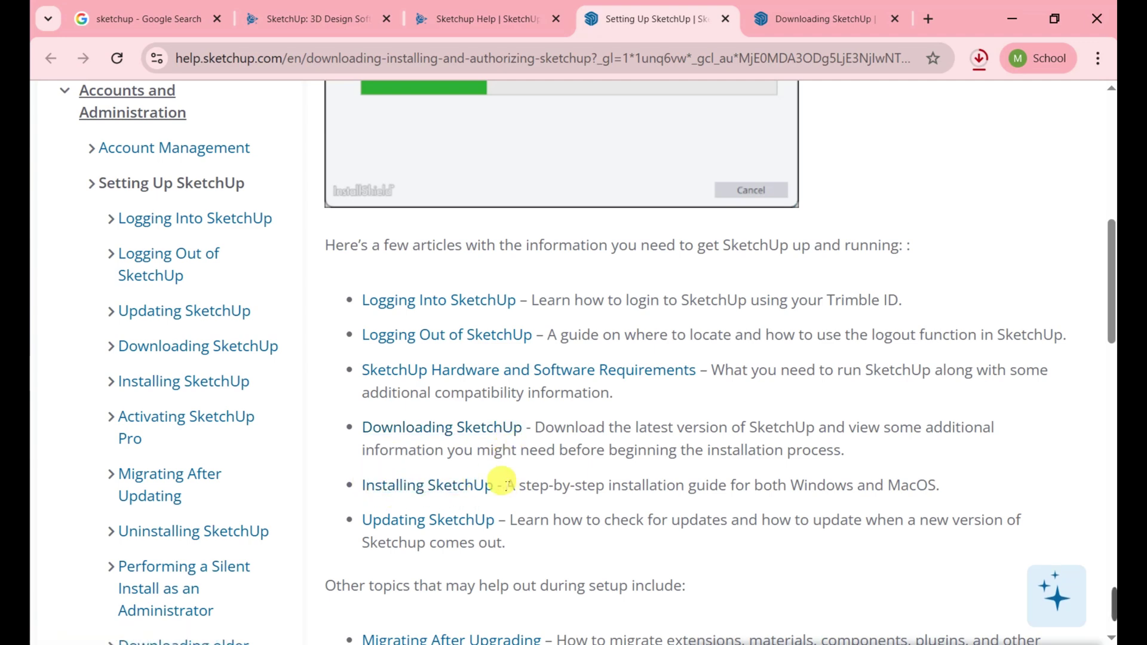
# Go to the Downloading SketchUp page and highlight the latest-version notice.
pyautogui.click(485, 438)
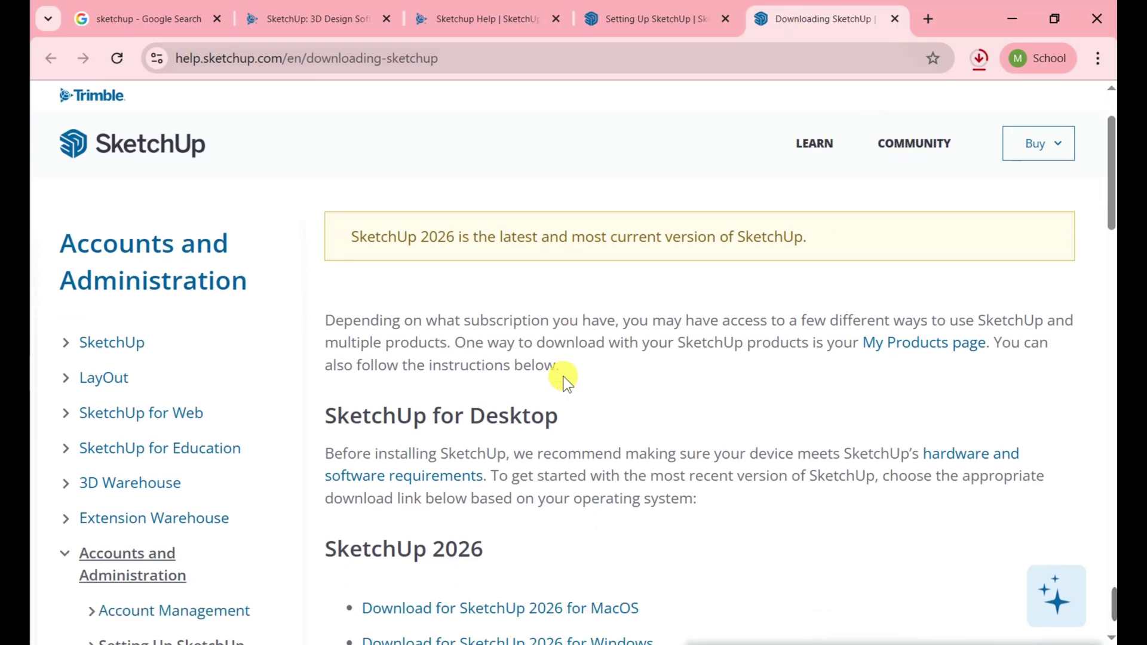
pyautogui.moveTo(349, 237); pyautogui.dragTo(858, 246)
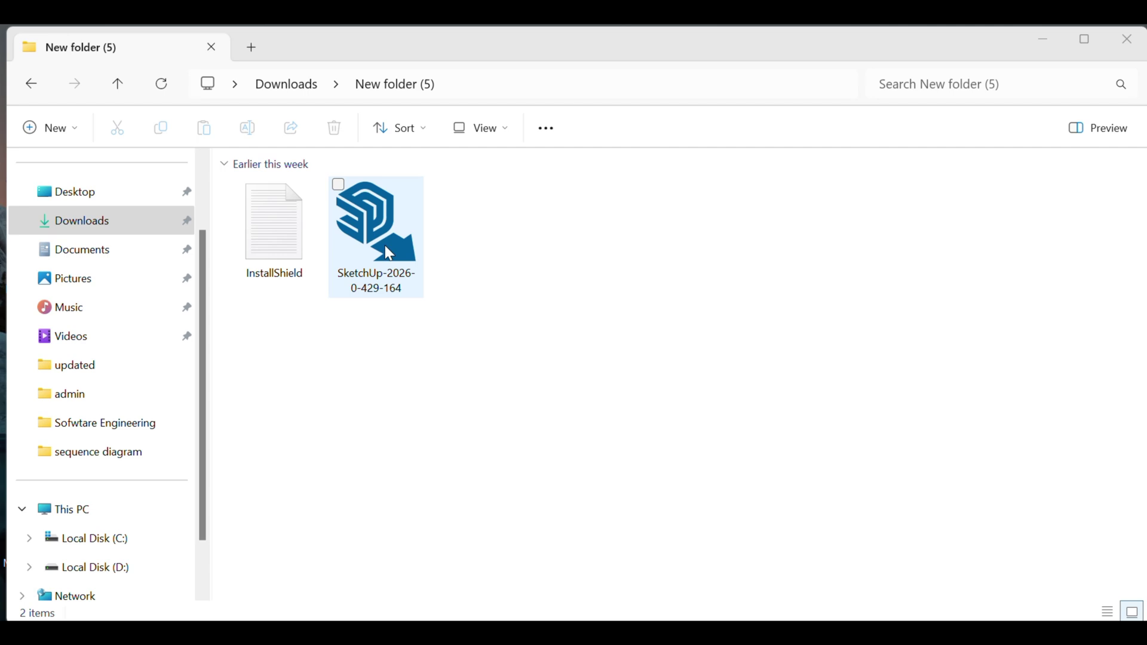
# Run the SketchUp-2026 installer from Downloads as administrator.
pyautogui.click(387, 252)
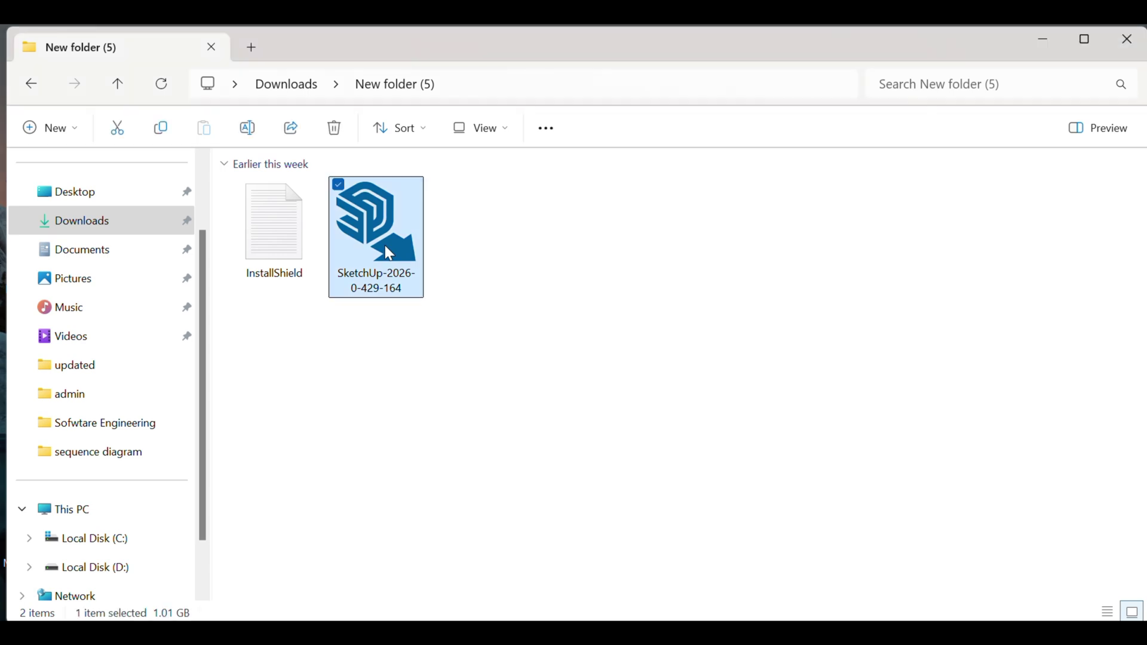
pyautogui.rightClick(386, 251)
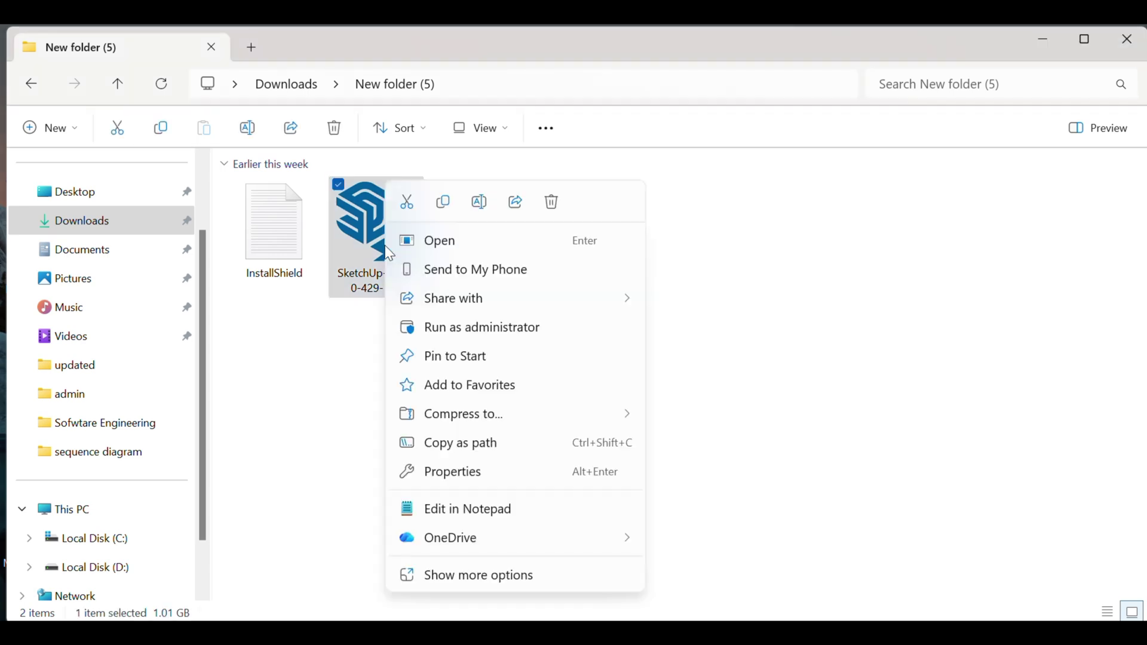
pyautogui.click(474, 328)
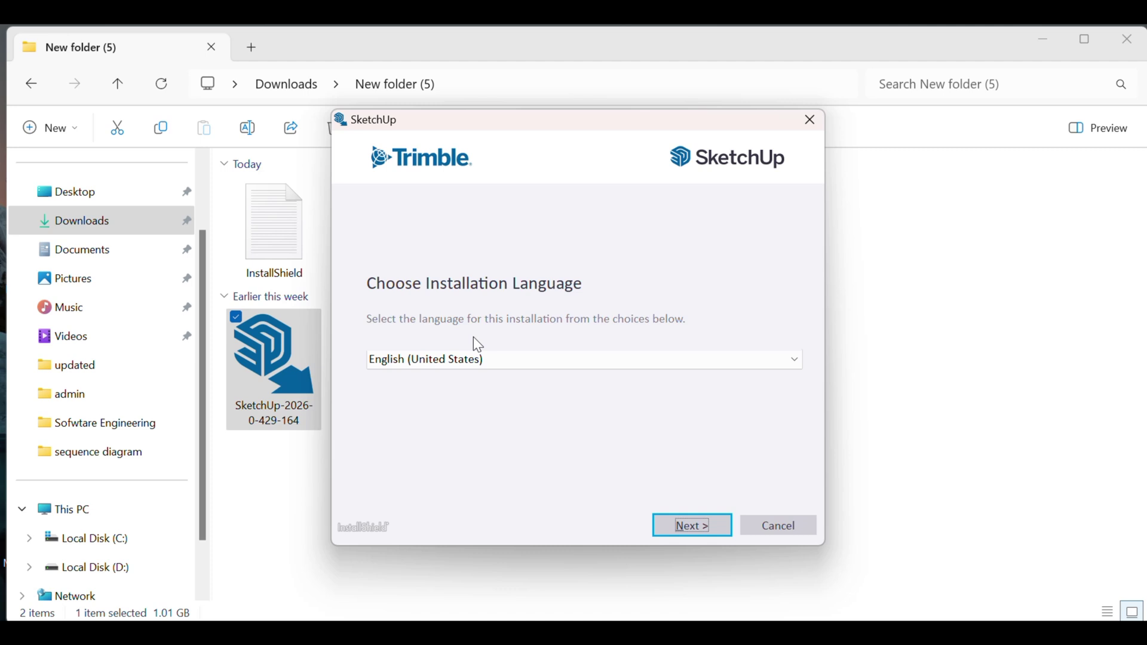
# Keep English (United States) and the default options and install SketchUp 2026.
pyautogui.click(690, 537)
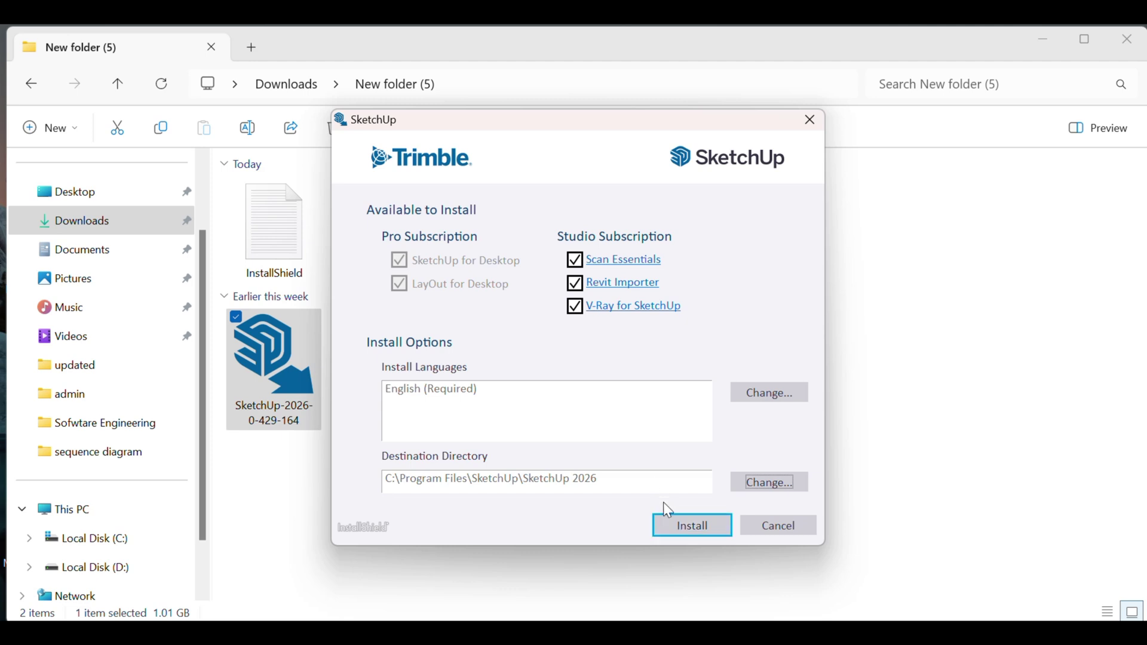
pyautogui.click(672, 526)
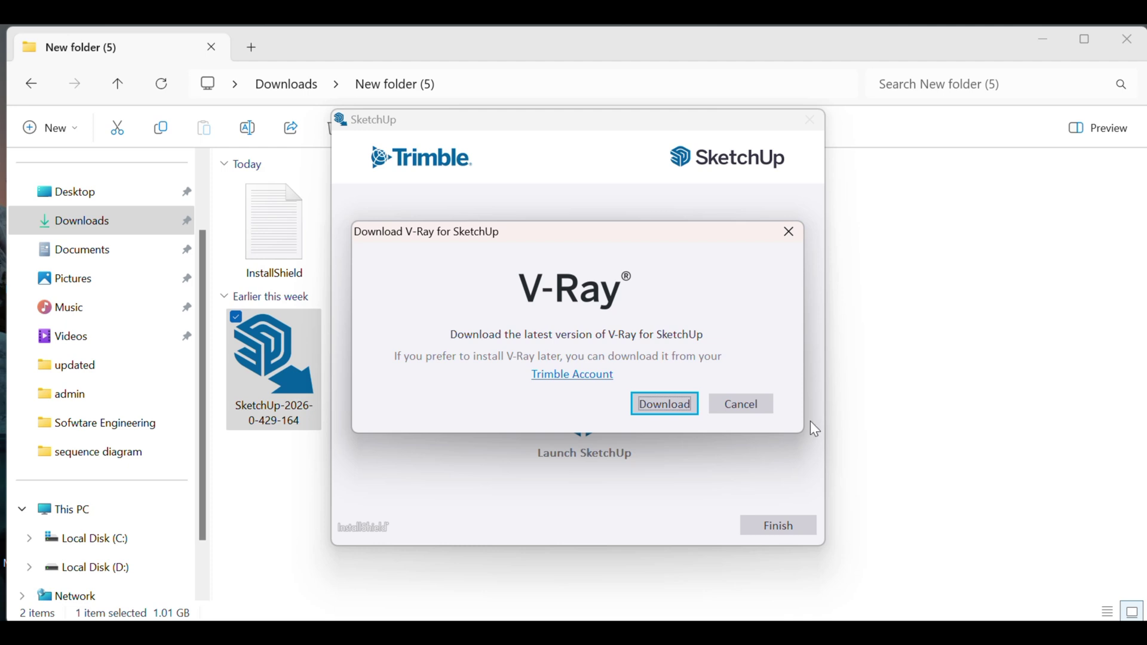
# Start the V-Ray download, pause it in Edge, and finish the SketchUp installer.
pyautogui.click(660, 410)
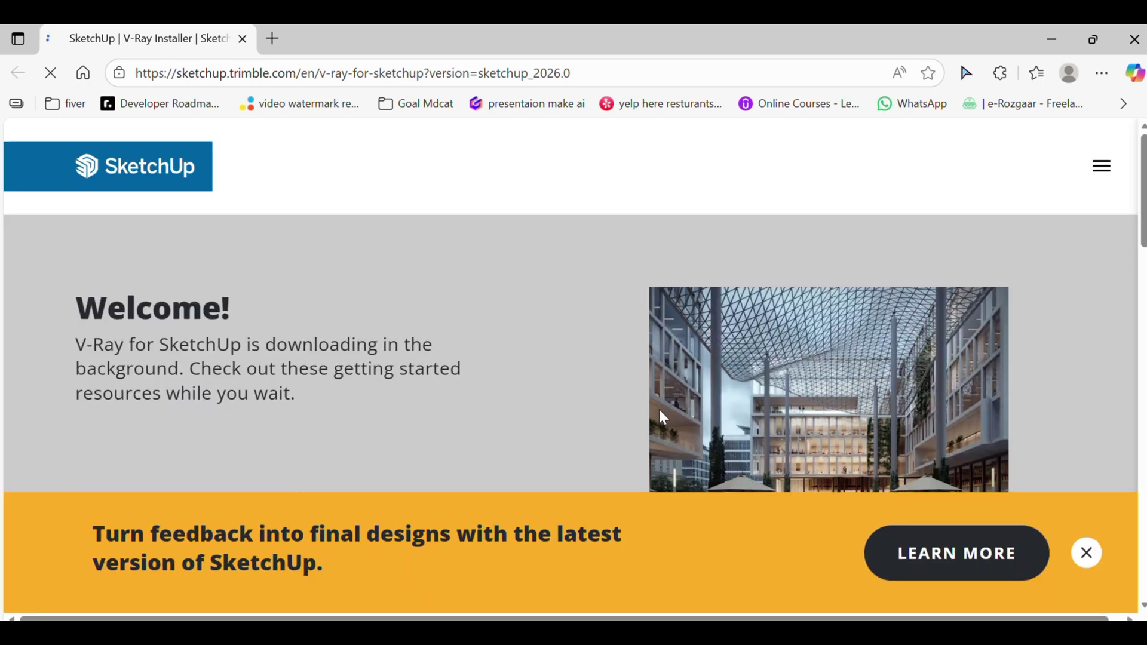
pyautogui.scroll(-1, 660, 415)
pyautogui.scroll(-2, 660, 415)
pyautogui.scroll(-2, 660, 409)
pyautogui.scroll(-3, 659, 410)
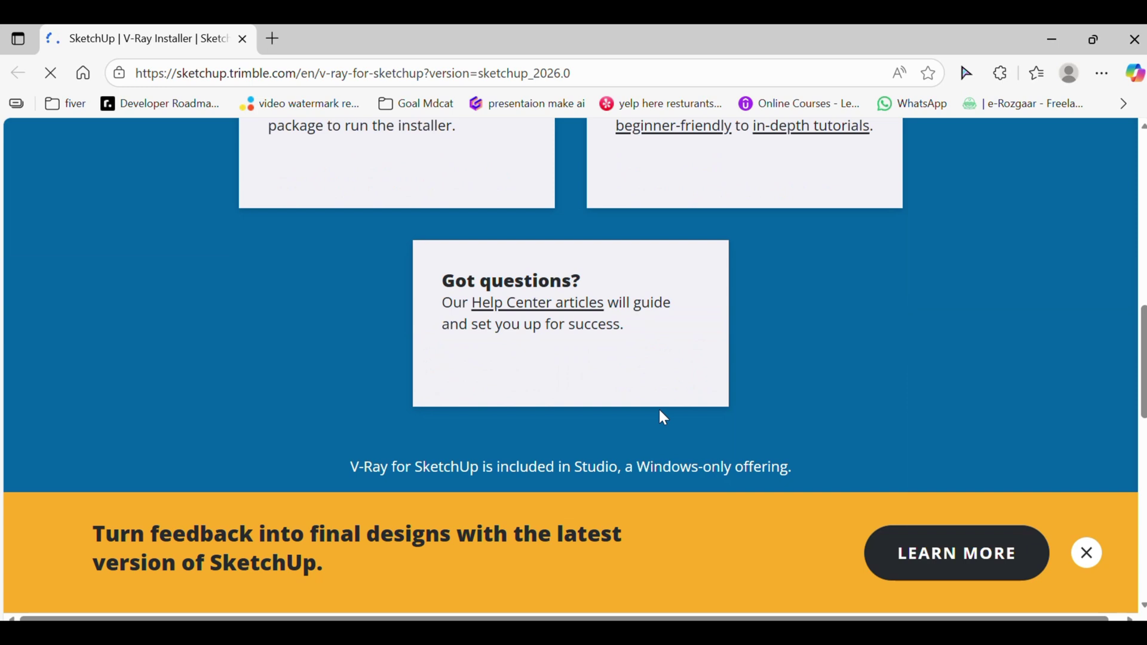
pyautogui.scroll(3, 659, 410)
pyautogui.scroll(1, 659, 410)
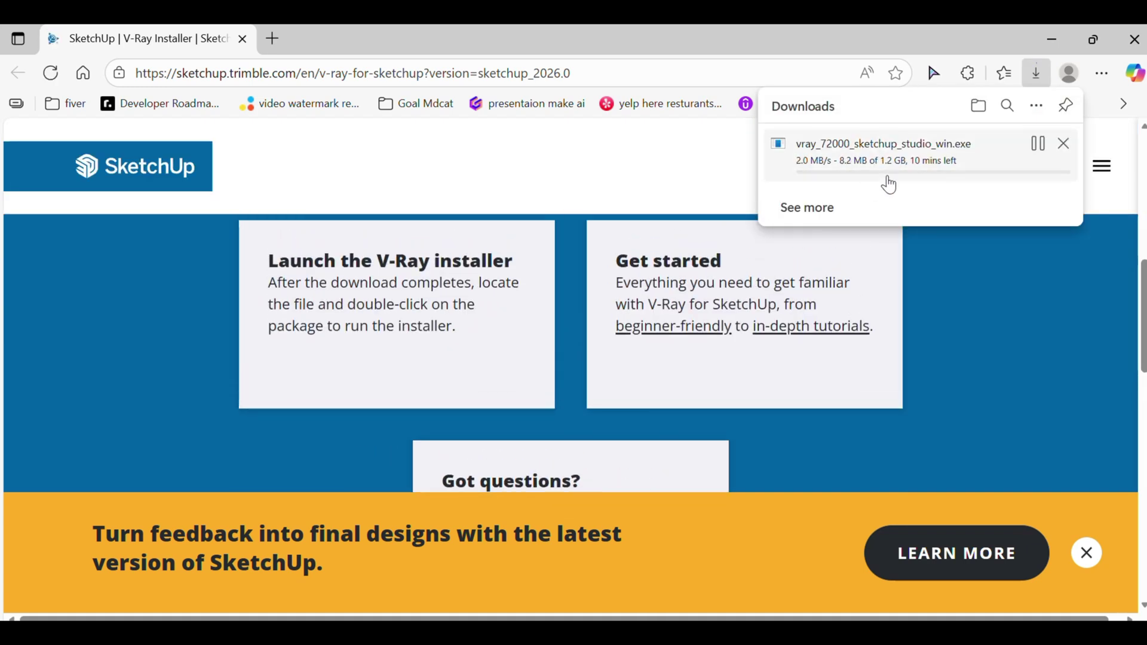
pyautogui.moveTo(923, 153)
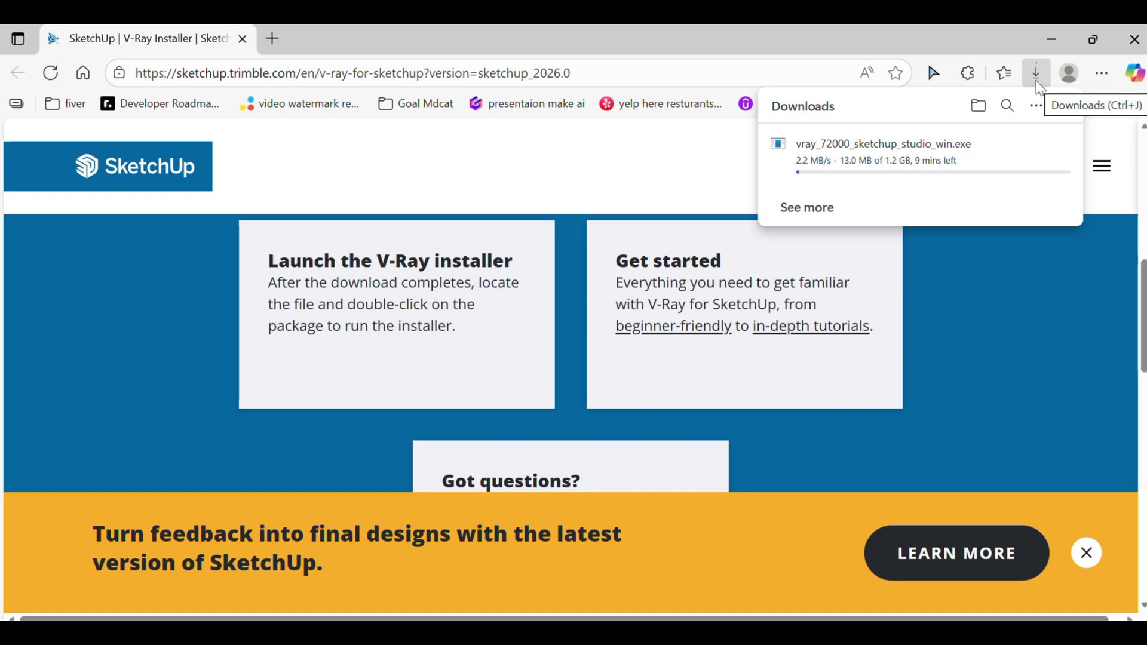
pyautogui.click(1040, 145)
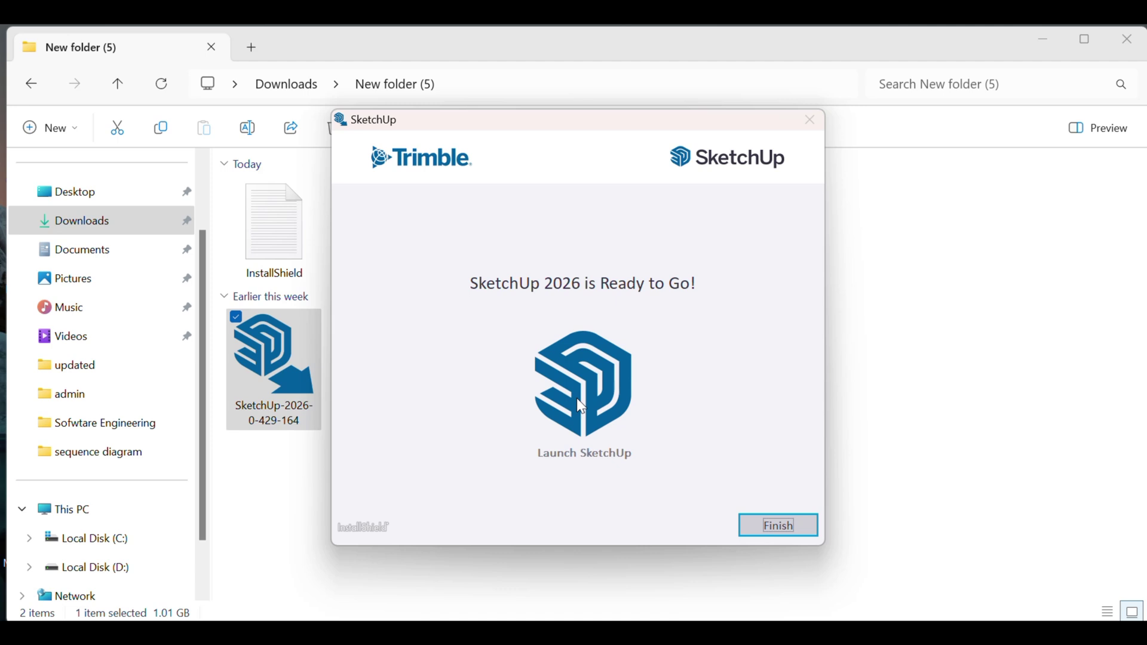
pyautogui.click(767, 532)
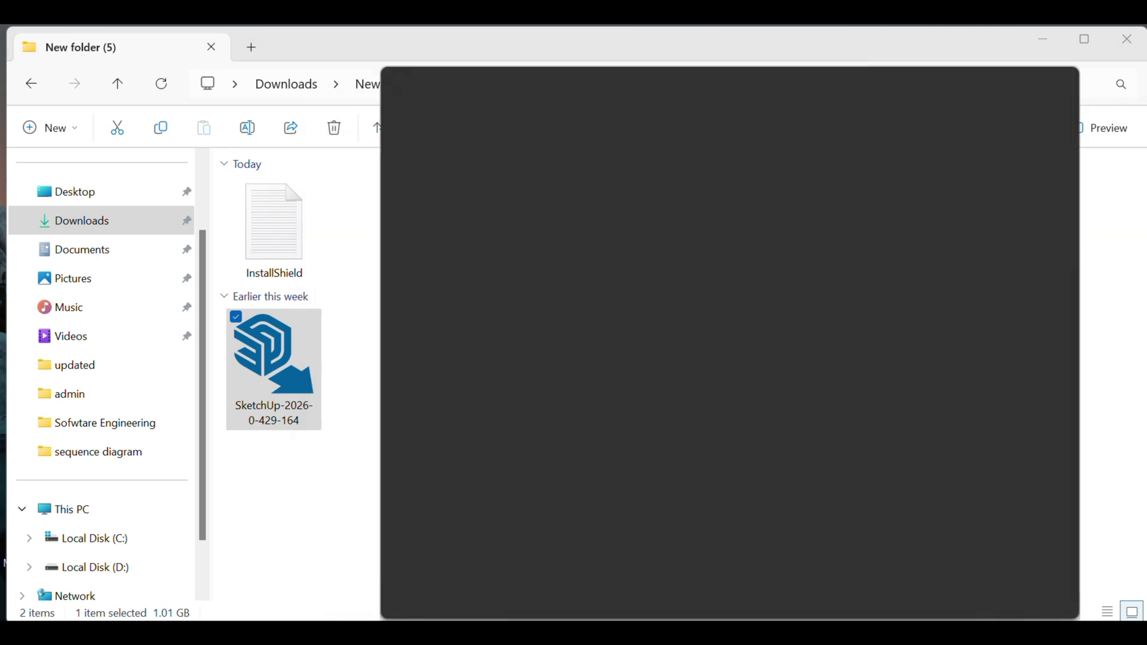
pyautogui.write('sk')
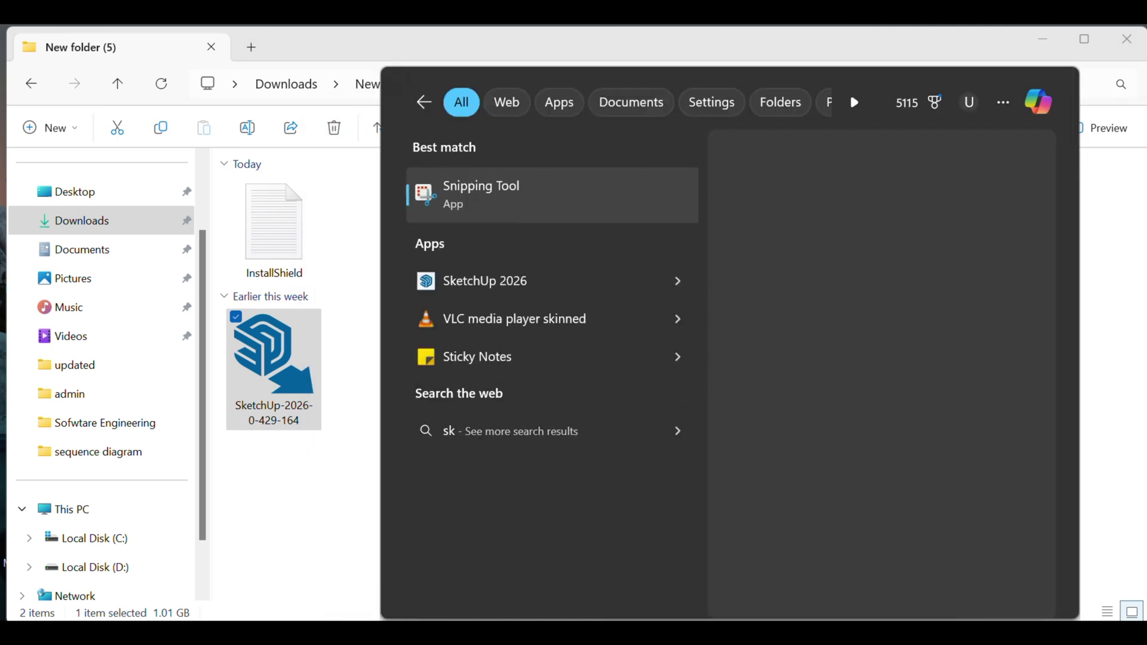
pyautogui.write('etch')
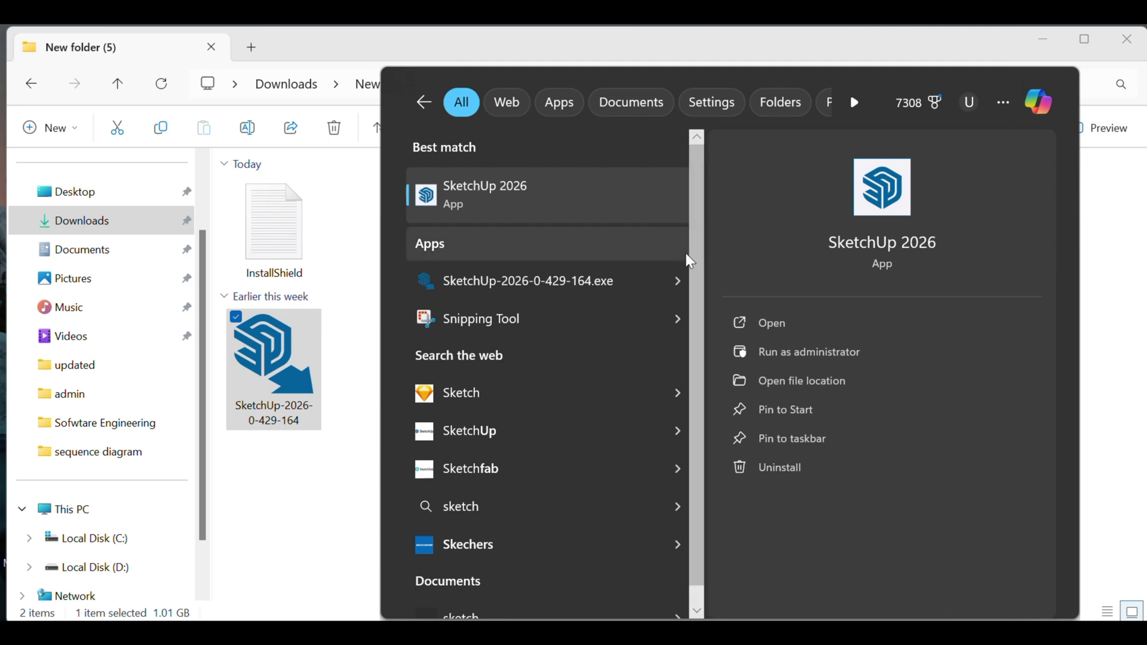
# Launch SketchUp 2026 from Start search and accept the Trimble Offering Terms.
pyautogui.click(774, 324)
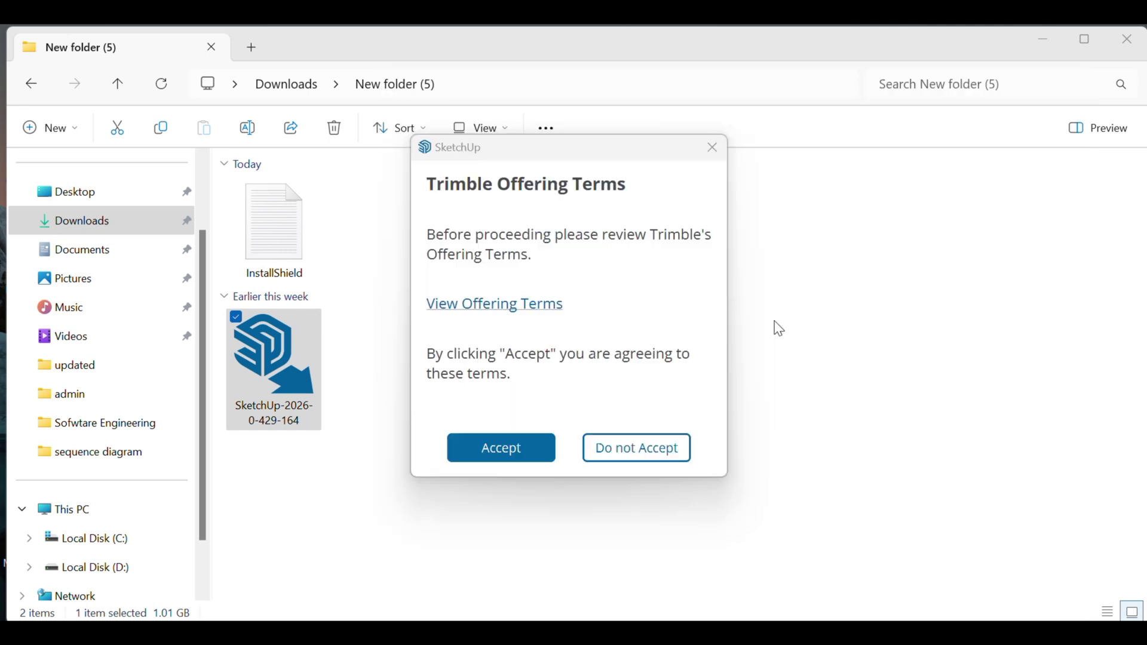
pyautogui.click(509, 461)
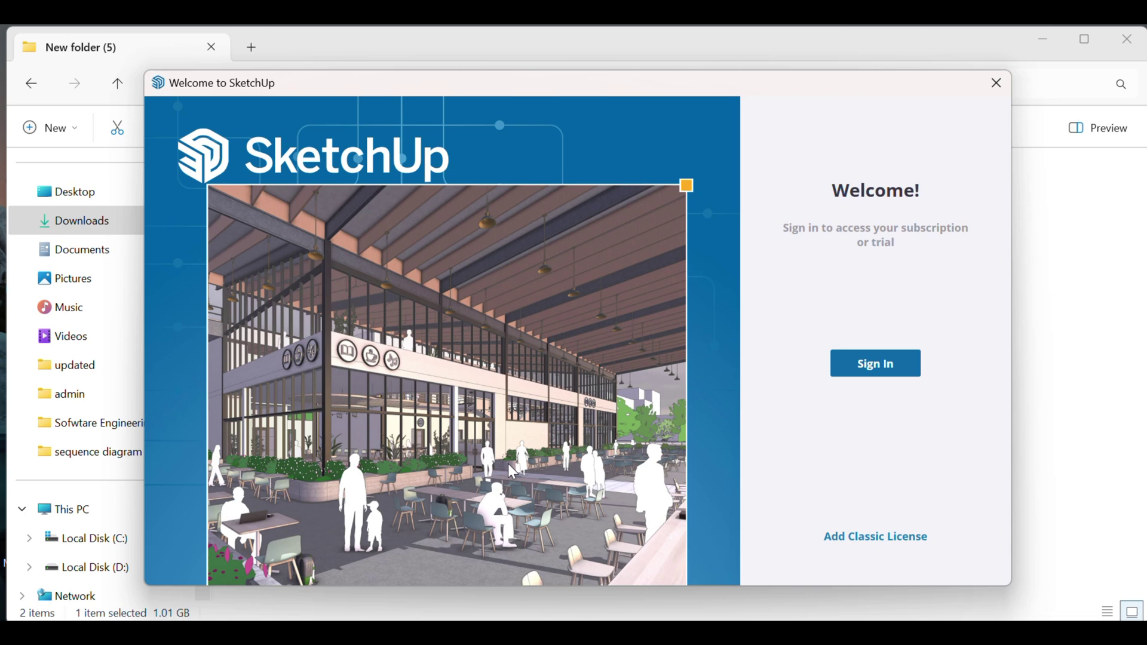
# Choose Sign In on the Welcome to SketchUp dialog to begin browser login.
pyautogui.click(875, 364)
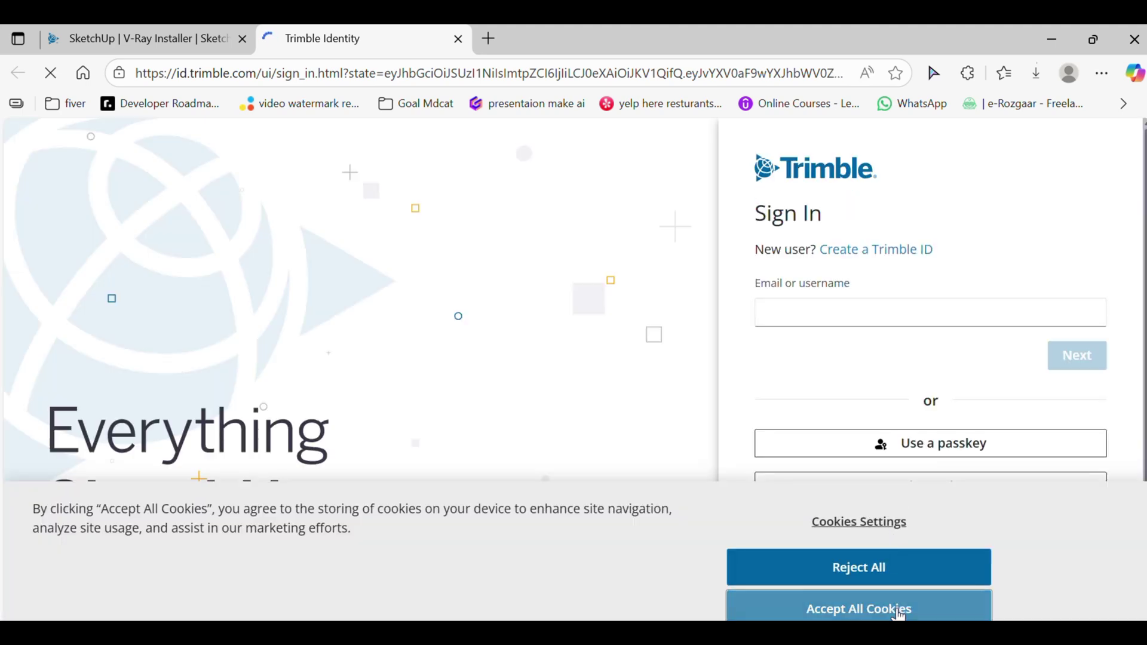
# Accept cookies and begin creating a Trimble ID with the 'Everywhere else' region.
pyautogui.click(896, 612)
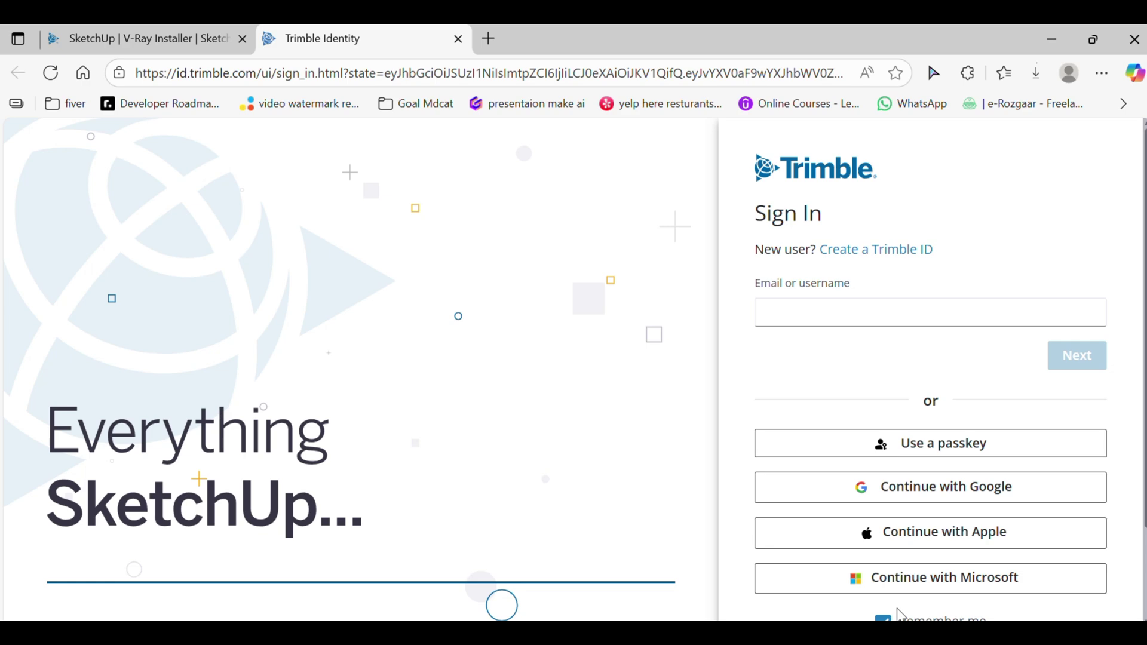
pyautogui.scroll(-2, 792, 515)
pyautogui.scroll(2, 792, 512)
pyautogui.click(858, 251)
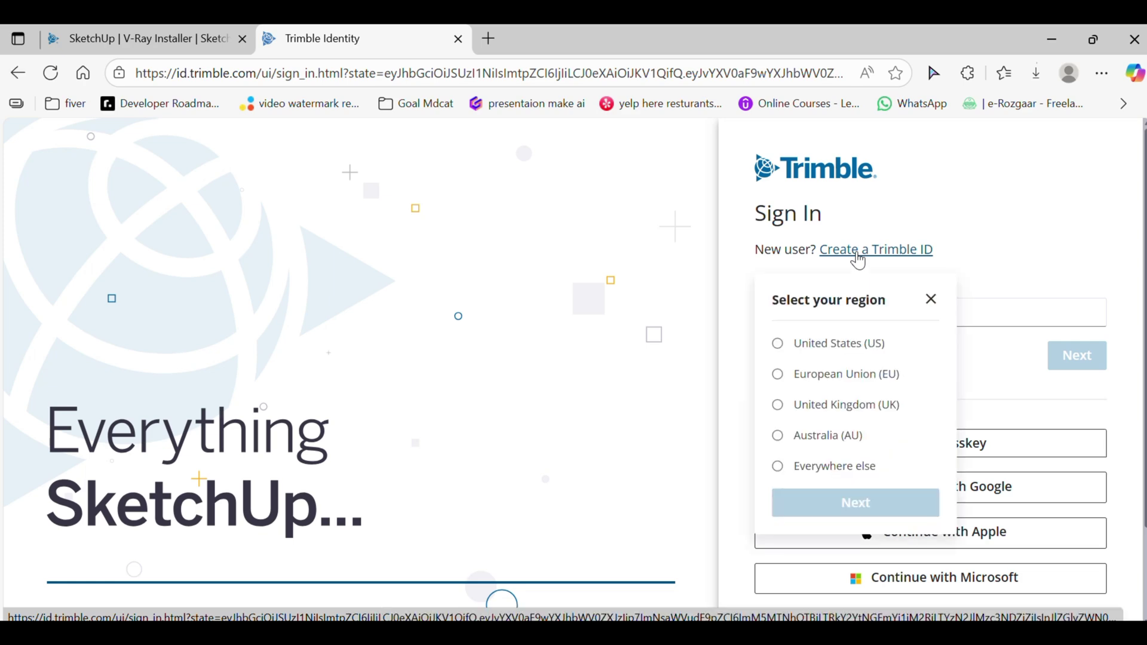
pyautogui.click(778, 467)
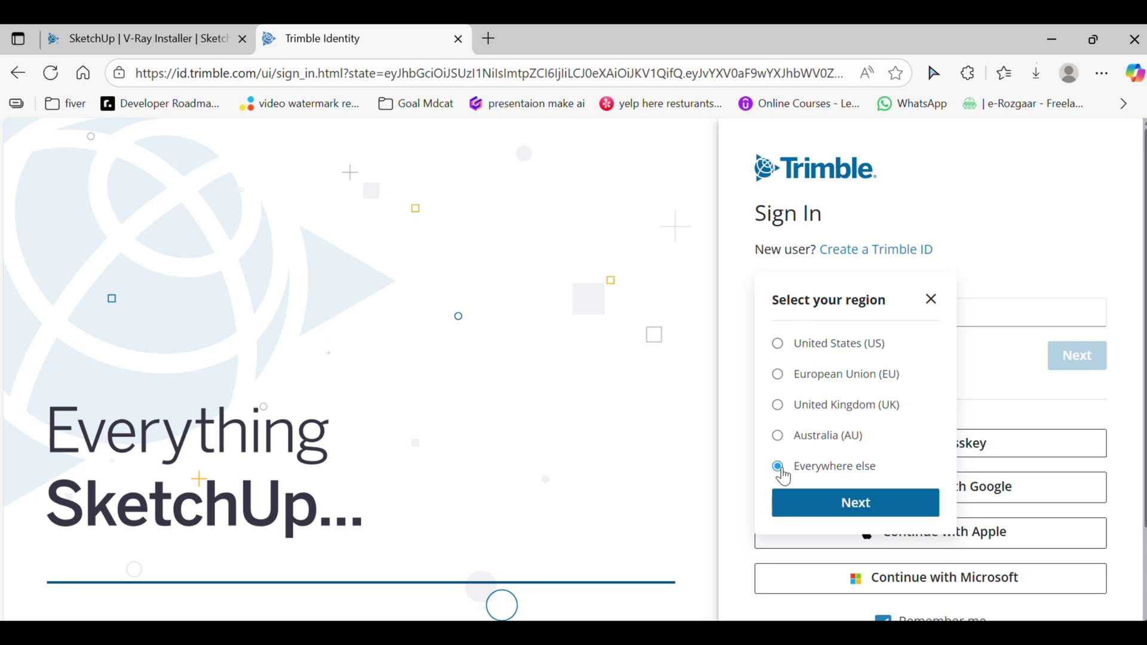
pyautogui.click(824, 502)
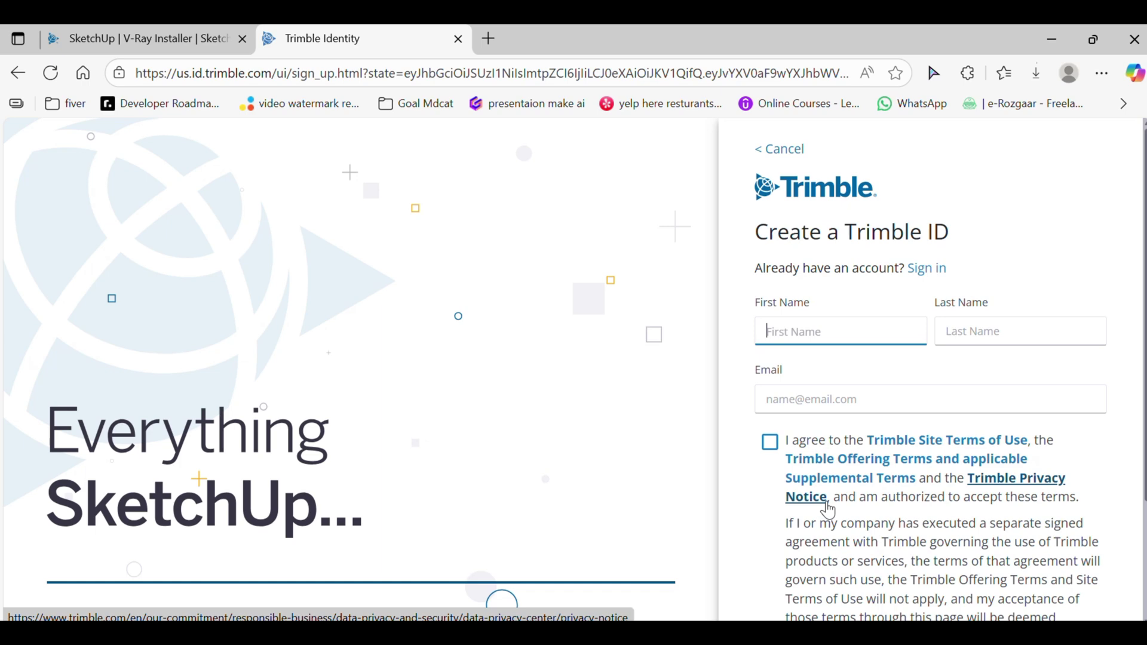
# Enter first name, last name and email, then agree to the terms and continue.
pyautogui.click(989, 336)
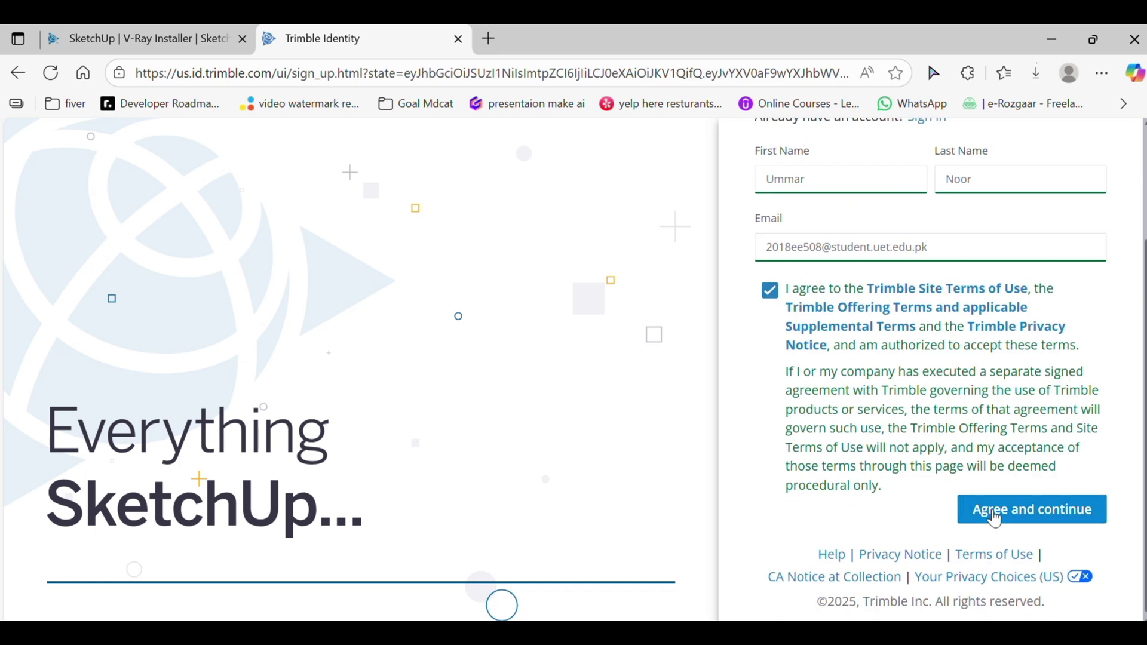
pyautogui.click(994, 512)
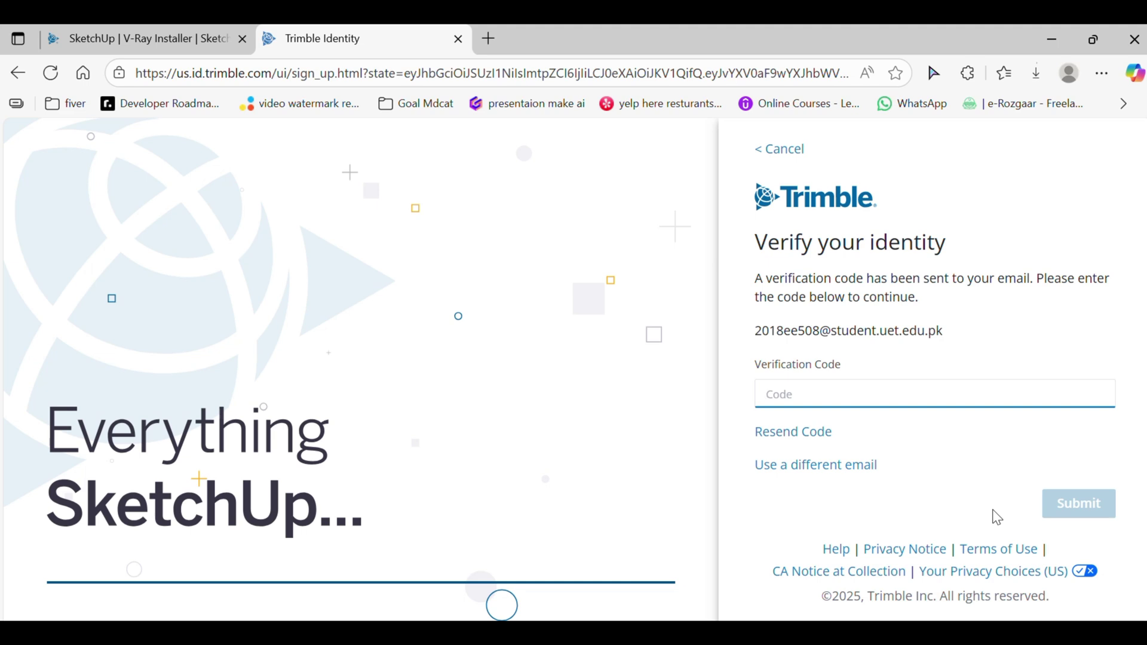
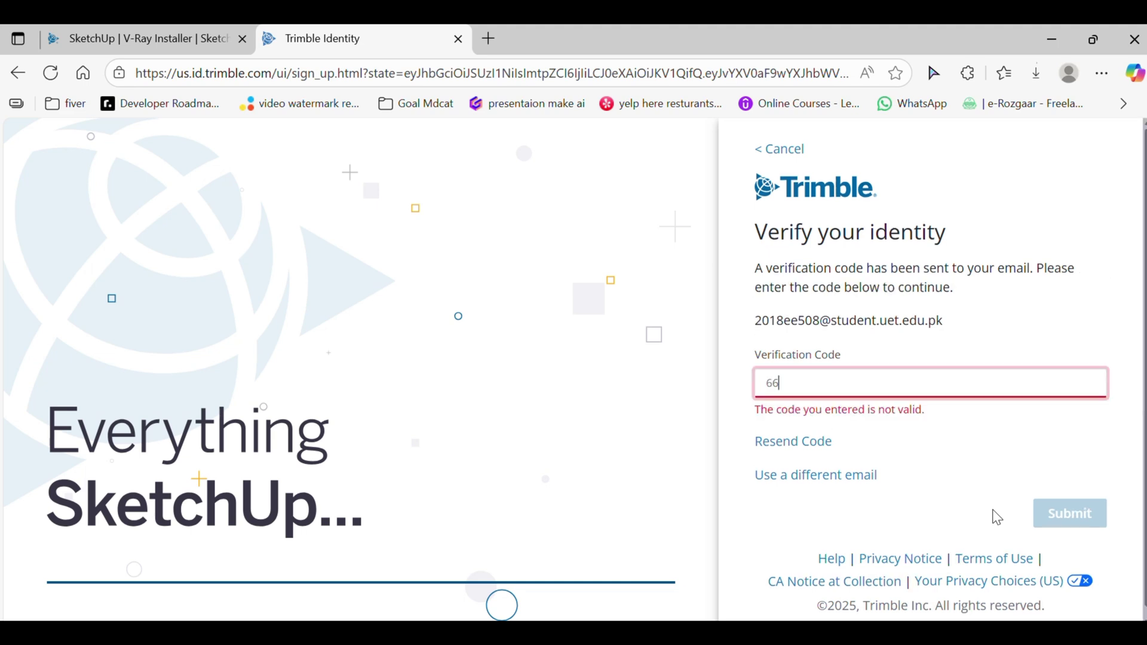
# Submit the emailed verification code.
pyautogui.click(1066, 511)
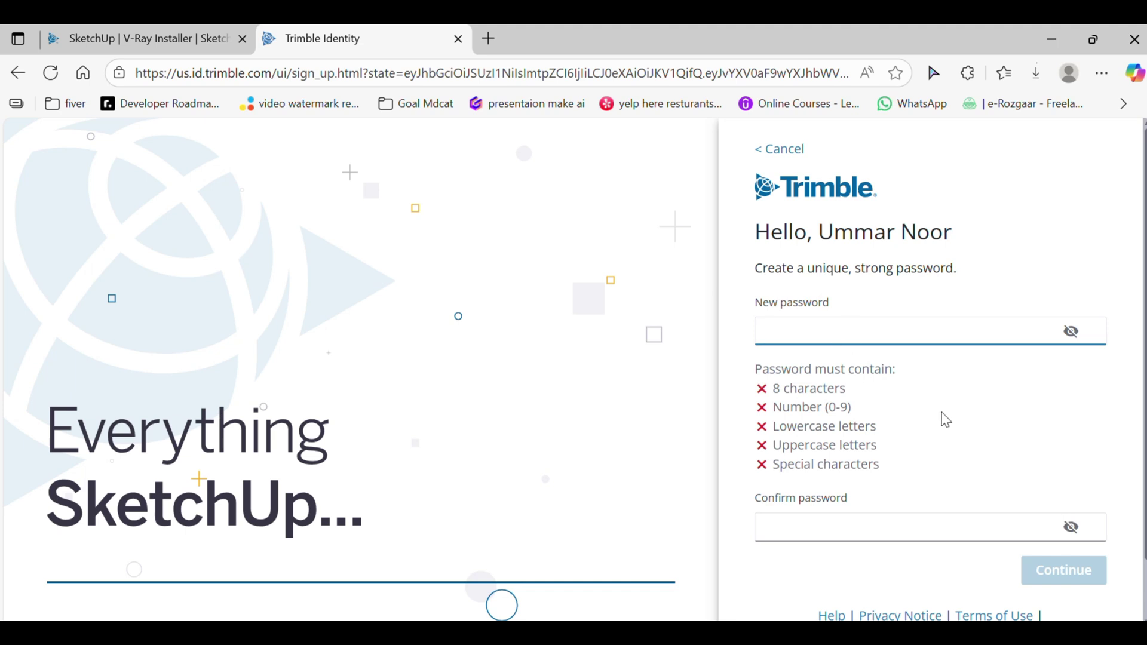
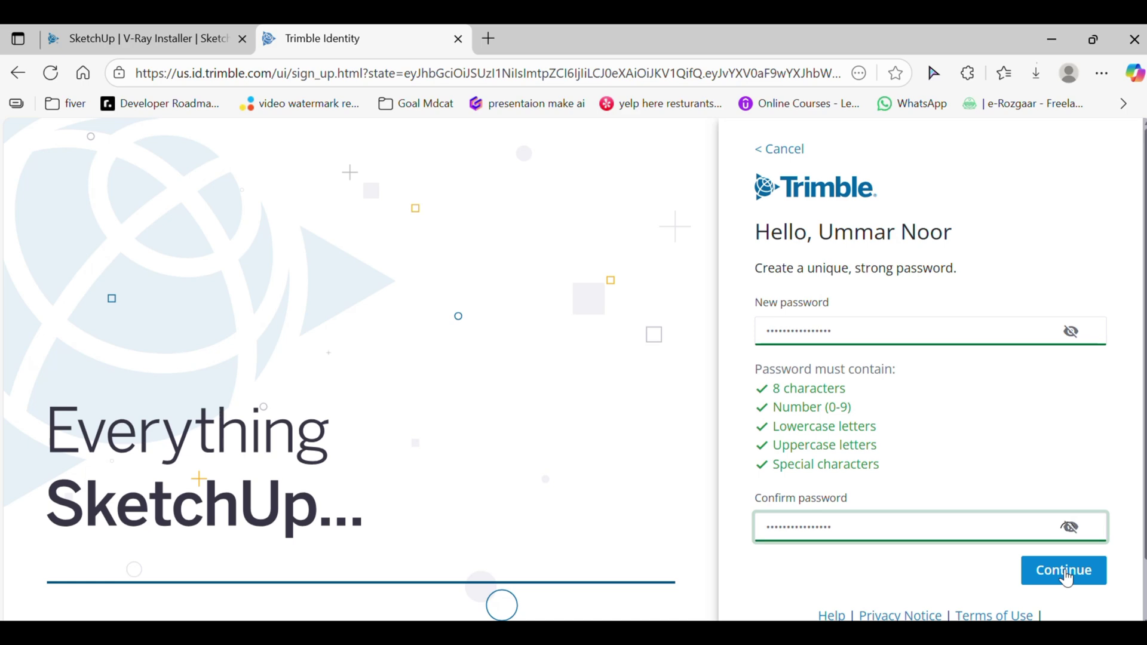
# Set and confirm a password meeting all five requirements and continue.
pyautogui.click(1066, 575)
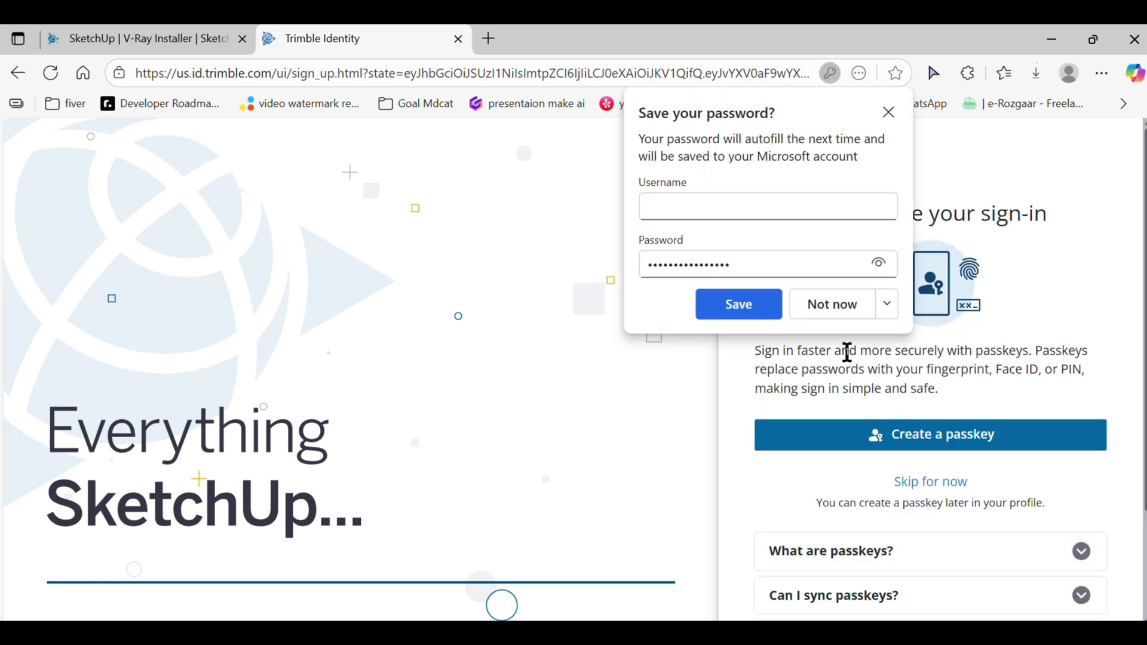
# Decline browser password save and passkey, confirm Pakistan account preferences, and postpone MFA.
pyautogui.click(818, 309)
pyautogui.scroll(-2, 818, 314)
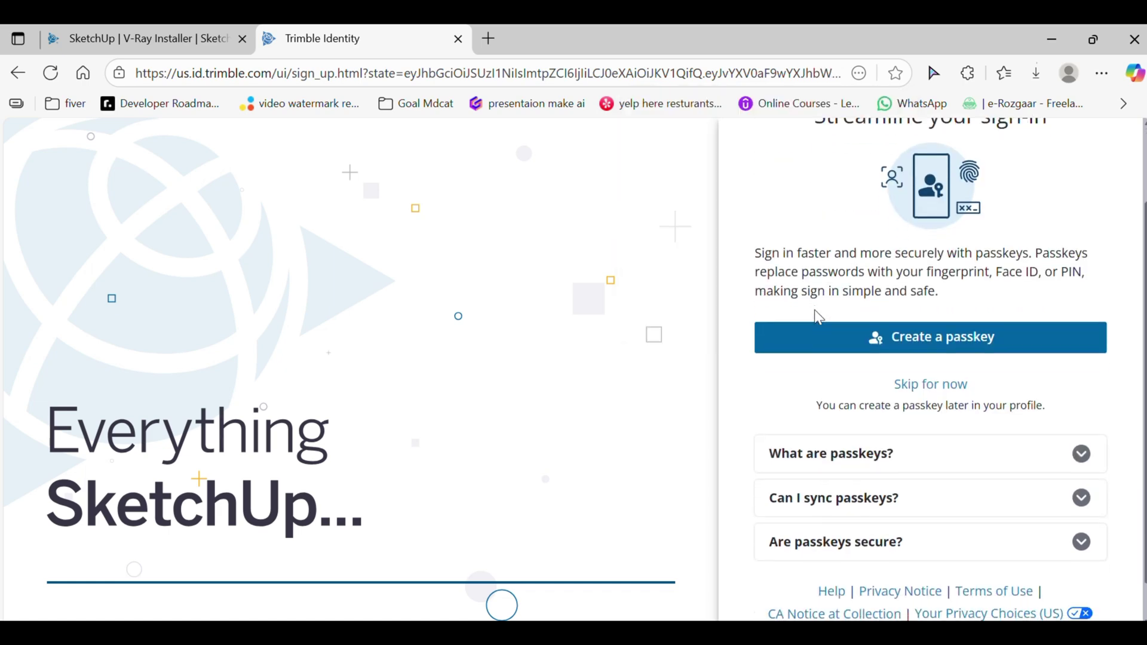
pyautogui.scroll(-1, 896, 359)
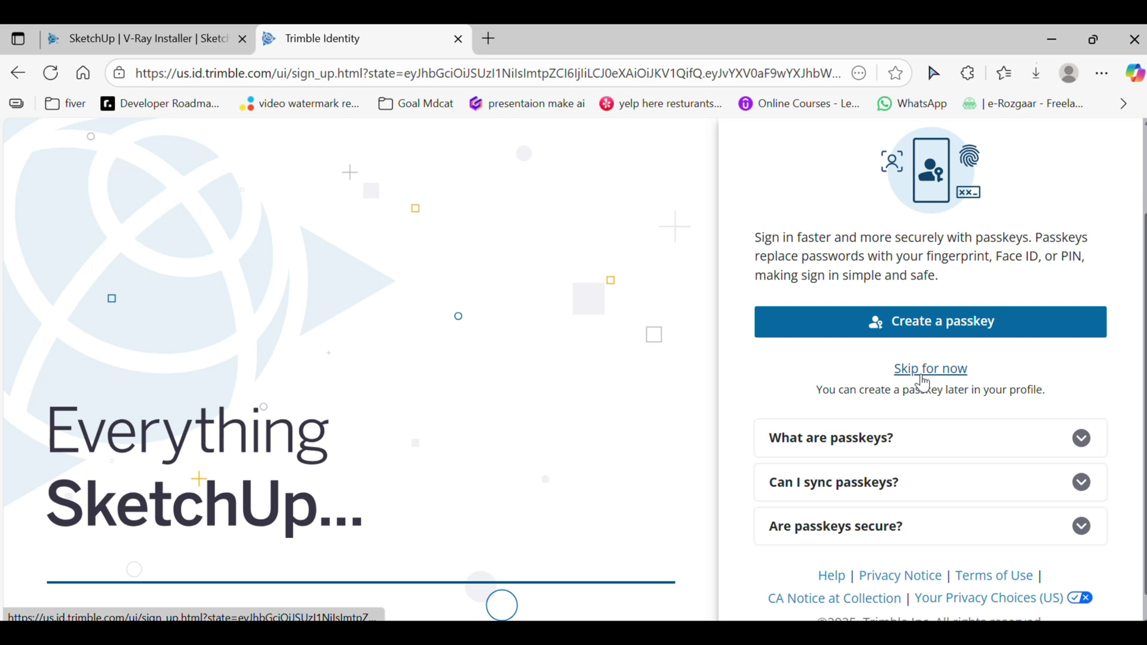
pyautogui.click(924, 376)
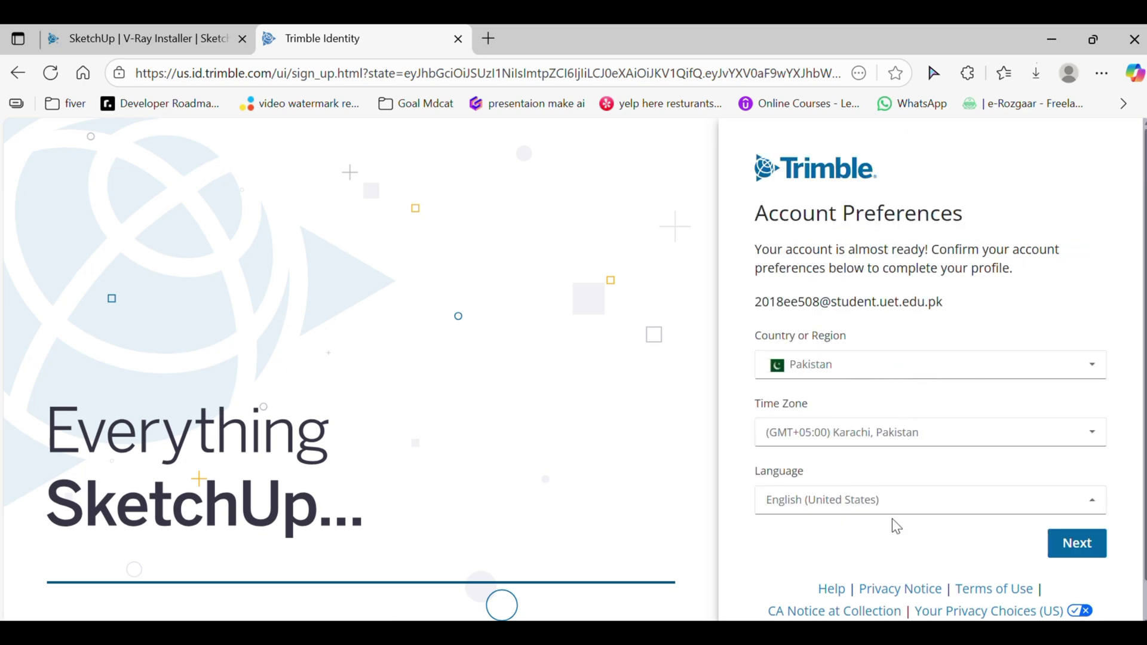
pyautogui.click(1083, 549)
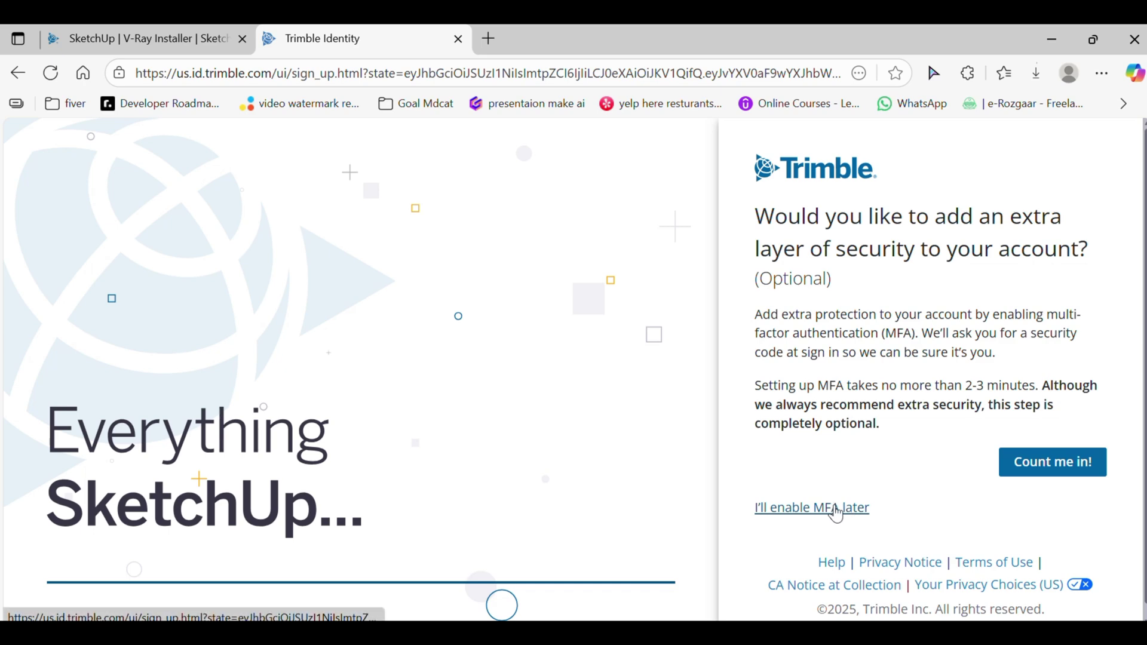
pyautogui.click(834, 513)
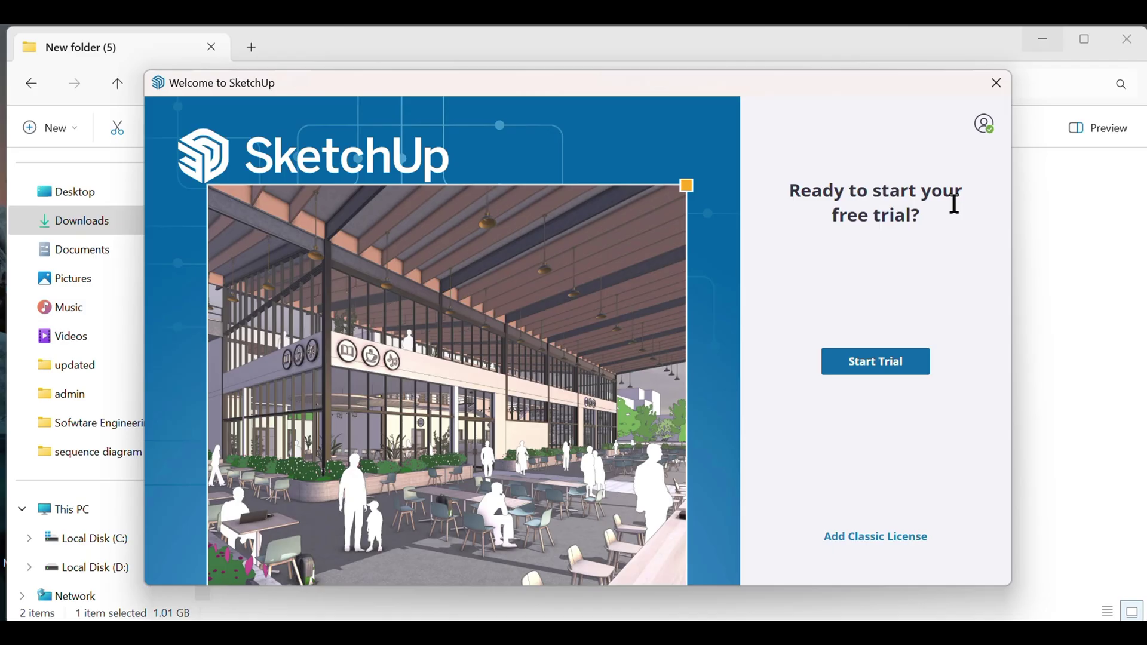
# Start the free trial and create a new model from the Simple Meters template.
pyautogui.click(875, 363)
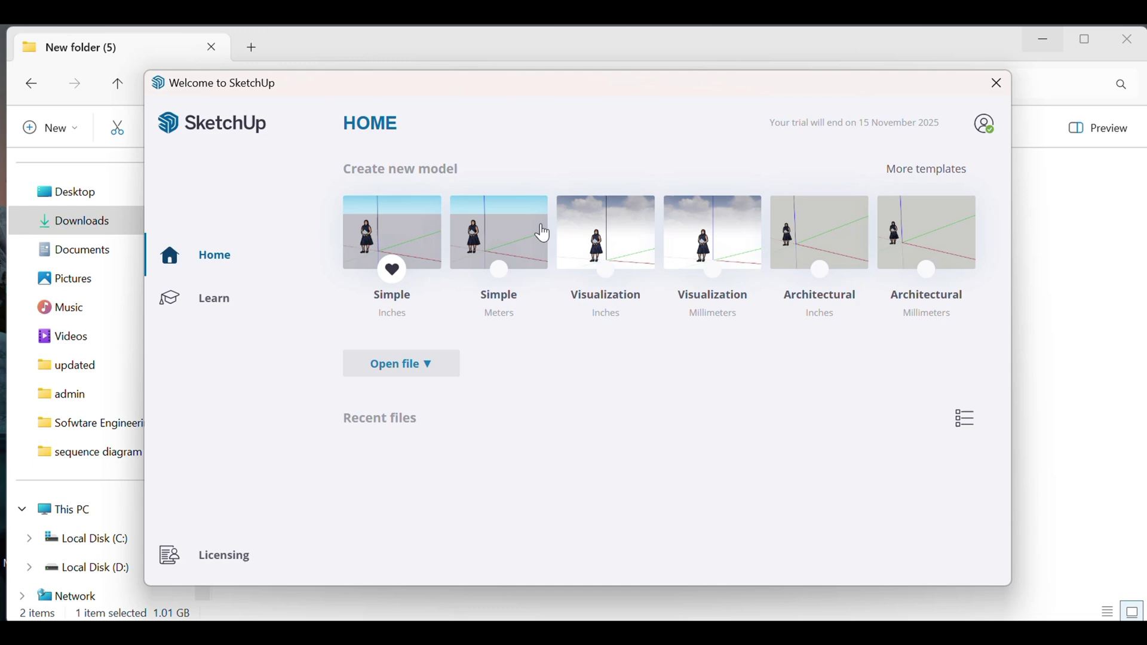
pyautogui.click(541, 233)
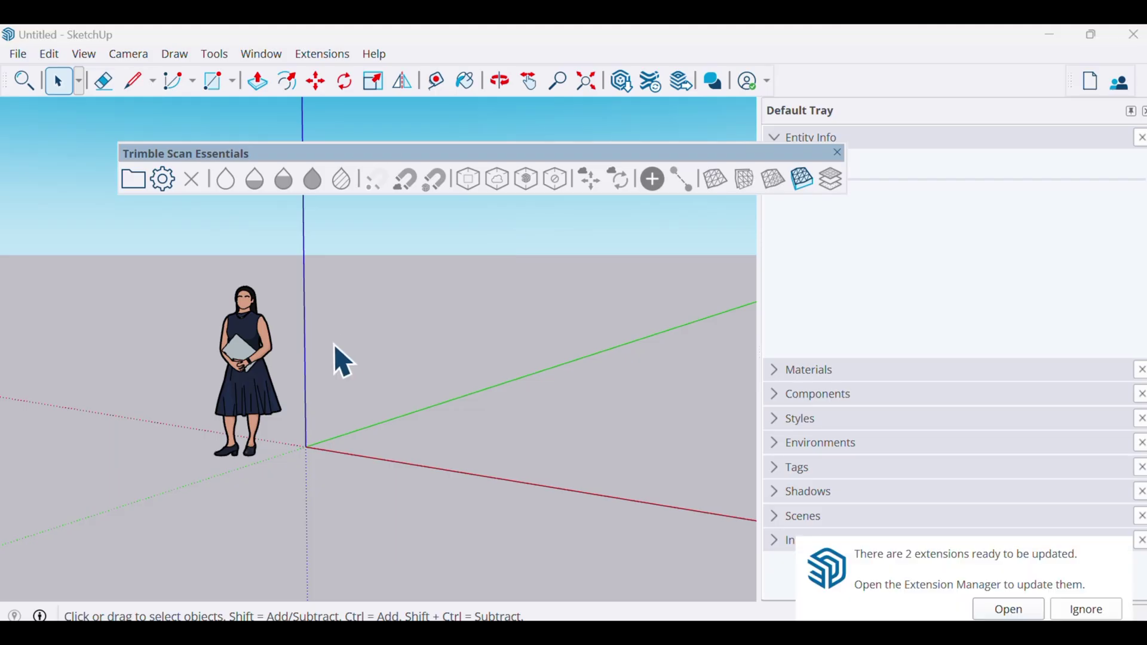
pyautogui.scroll(3, 339, 359)
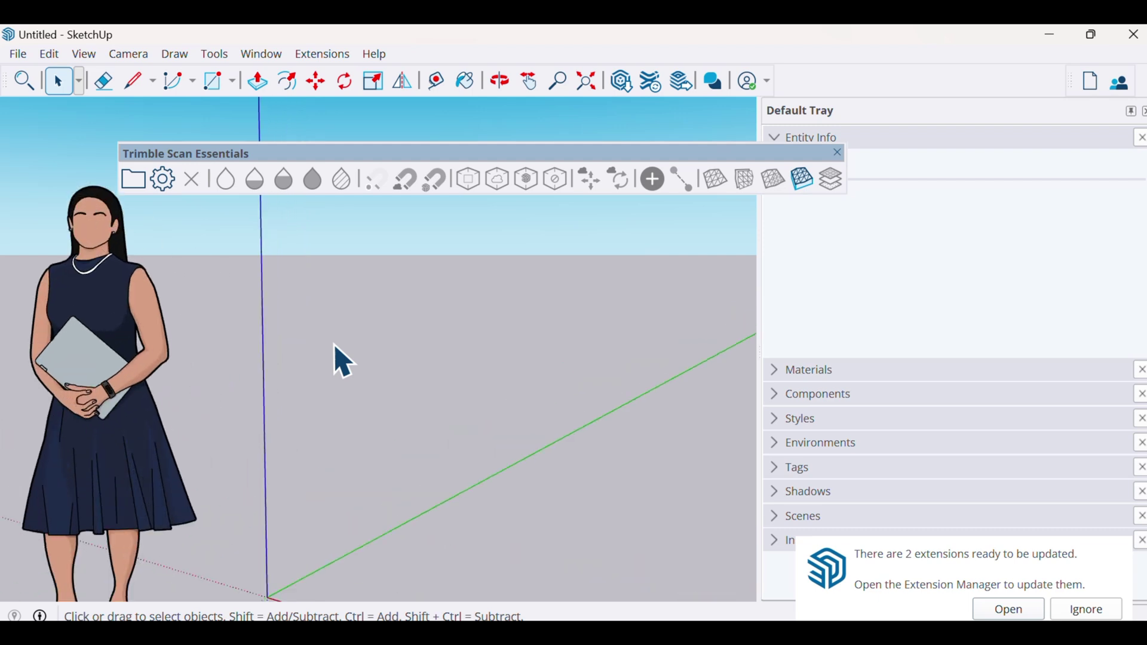
pyautogui.scroll(2, 335, 359)
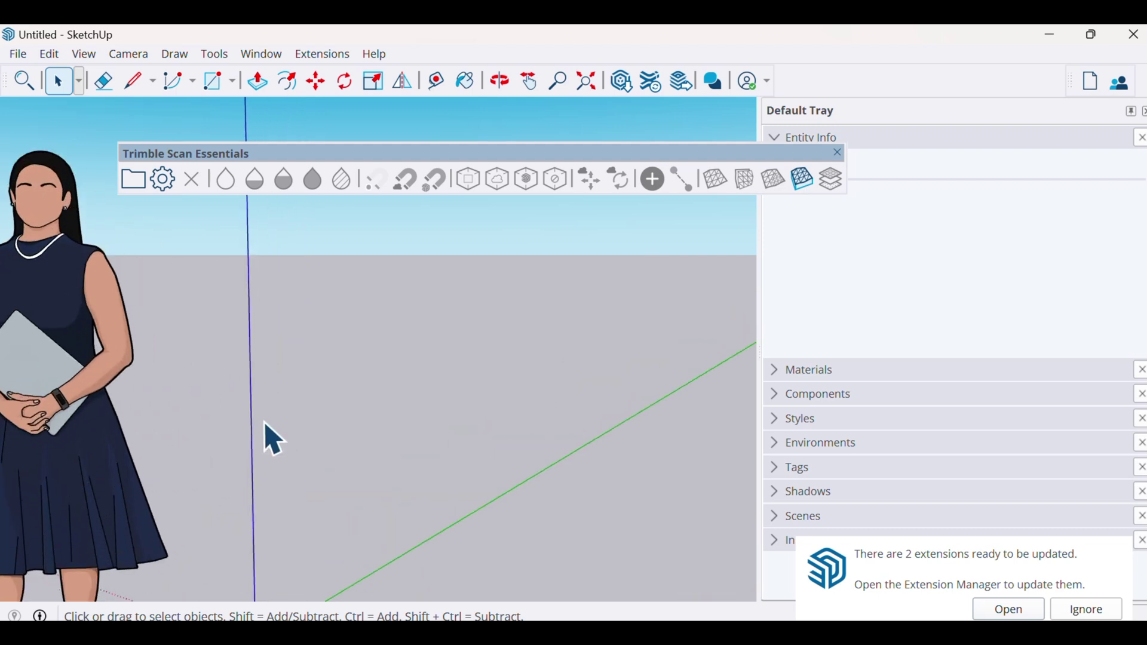
pyautogui.scroll(-2, 272, 437)
pyautogui.scroll(-1, 271, 438)
pyautogui.scroll(-1, 271, 437)
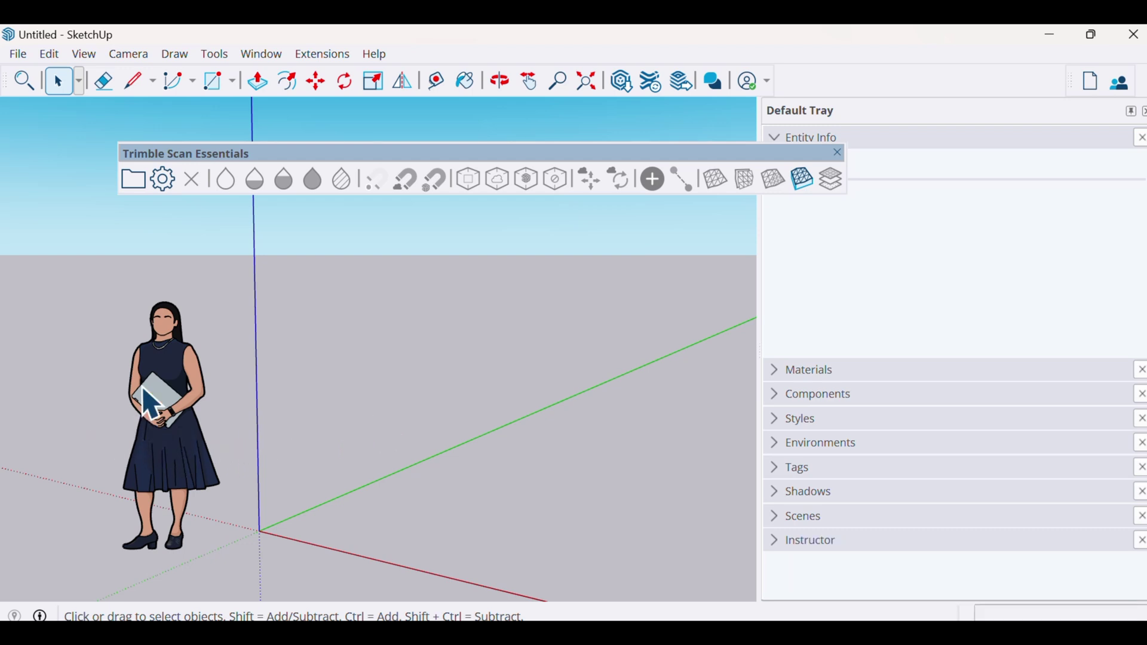
pyautogui.scroll(-1, 323, 266)
pyautogui.scroll(-1, 323, 266)
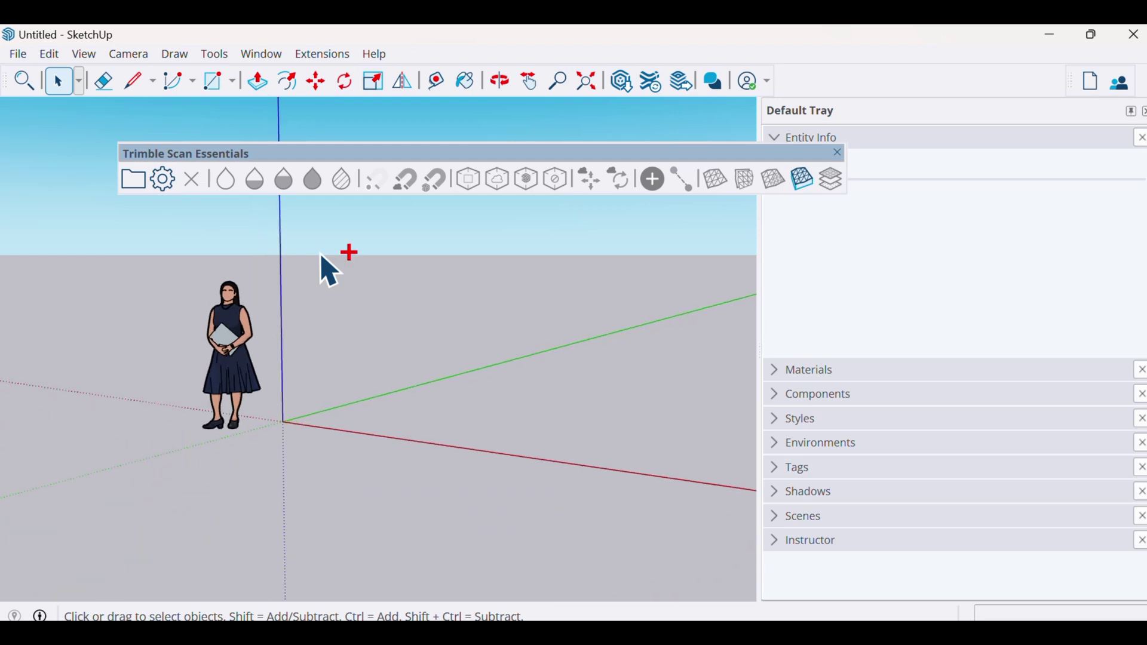
pyautogui.scroll(1, 322, 266)
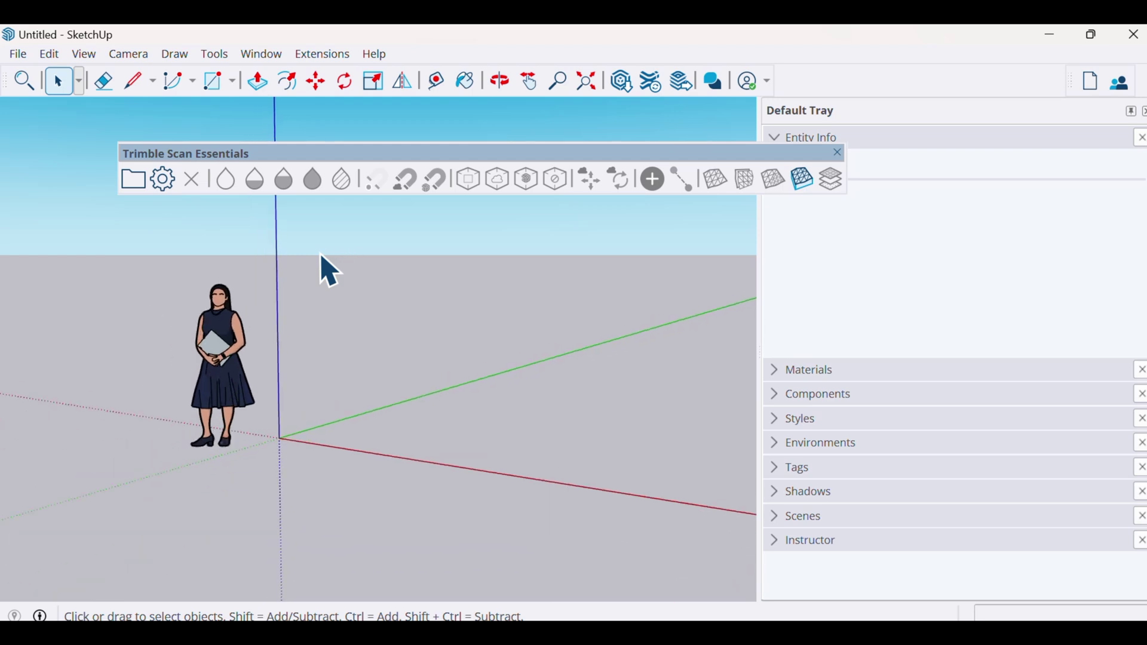